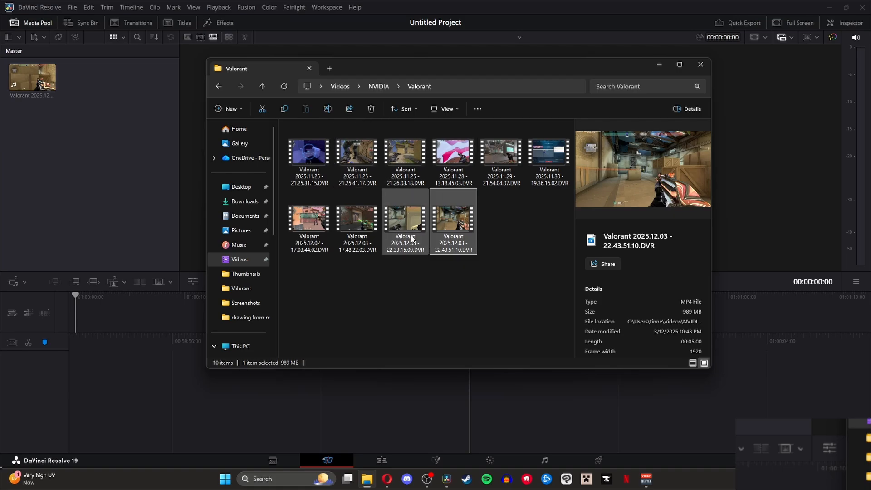
- Import the Valorant clips 2025.12.03 - 22.33.15.09, 2025.12.03 - 17.48.22.03 and 2025.12.02 - 17.03.44.02 from the Valorant folder into the media pool
{"action": "left_click_drag", "start_coordinate": [410, 235], "coordinate": [159, 145]}
{"action": "left_click_drag", "start_coordinate": [356, 223], "coordinate": [95, 149]}
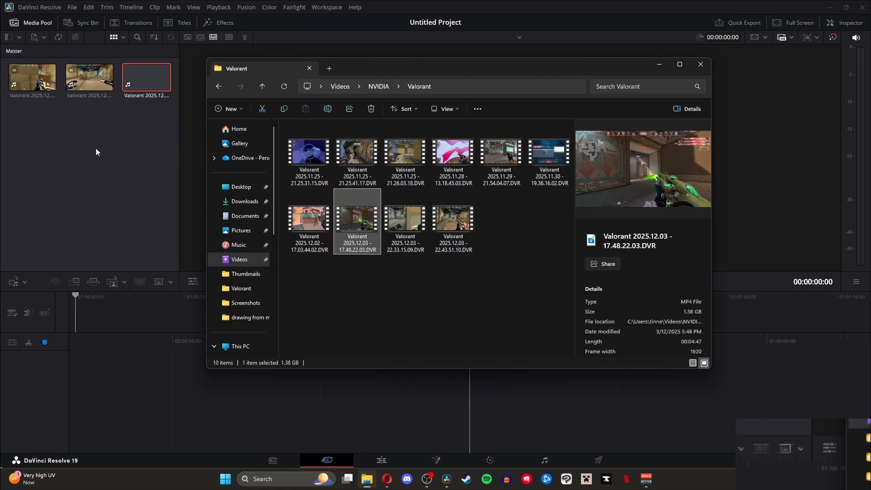
{"action": "left_click_drag", "start_coordinate": [324, 224], "coordinate": [129, 154]}
{"action": "left_click", "coordinate": [135, 158]}
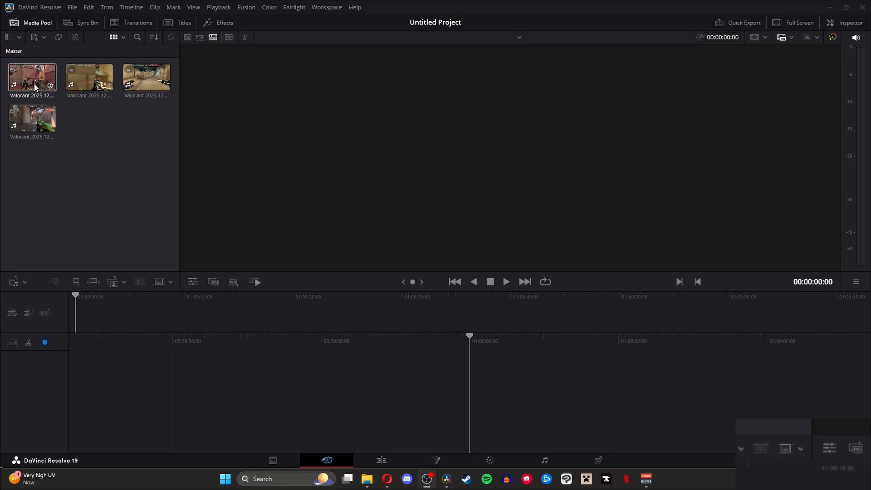
{"action": "left_click_drag", "start_coordinate": [32, 77], "coordinate": [60, 103]}
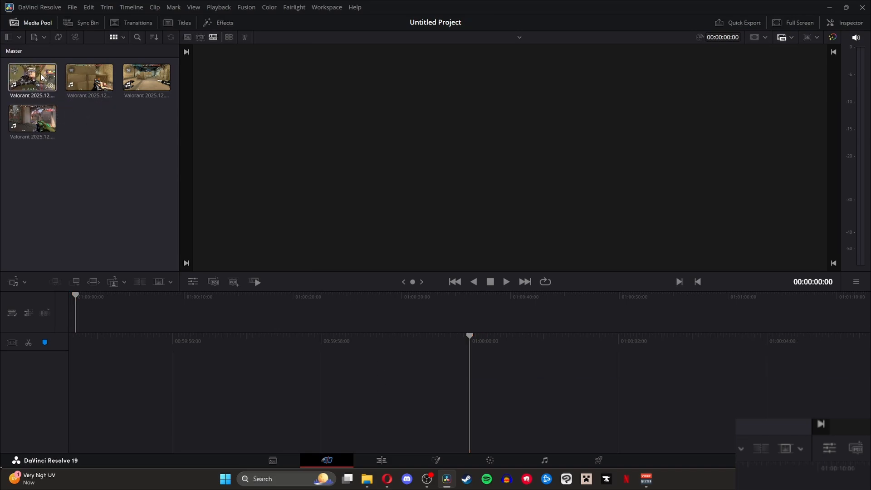
- Switch to File Explorer and look through the recordings in the video folder on the Expansion (D:) drive, closing the window when done
{"action": "left_click", "coordinate": [368, 478]}
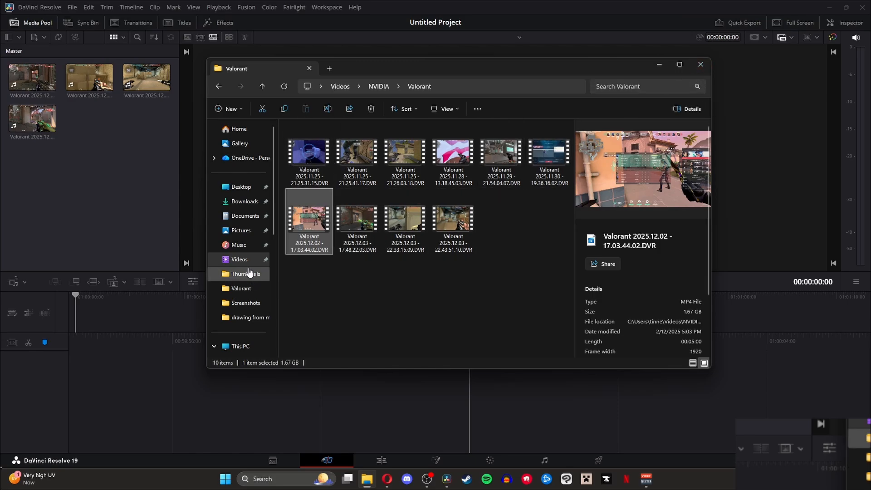
{"action": "scroll", "coordinate": [240, 291], "scroll_direction": "down", "scroll_amount": 5}
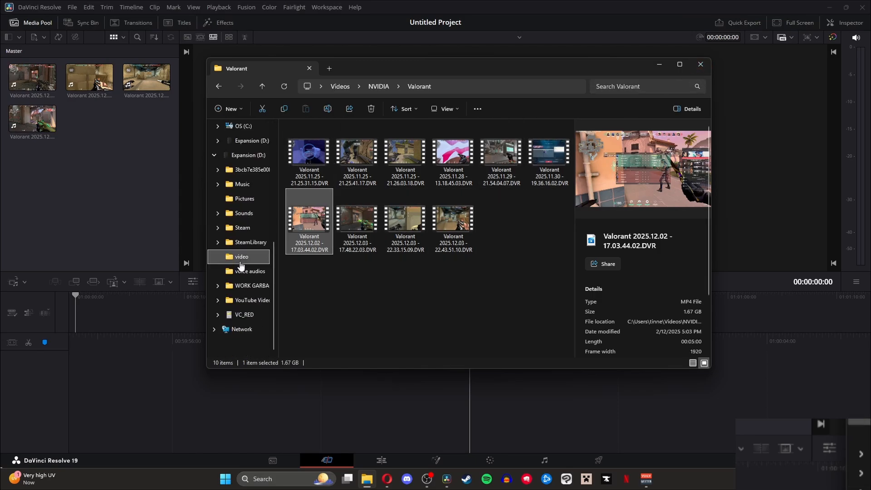
{"action": "left_click", "coordinate": [241, 266]}
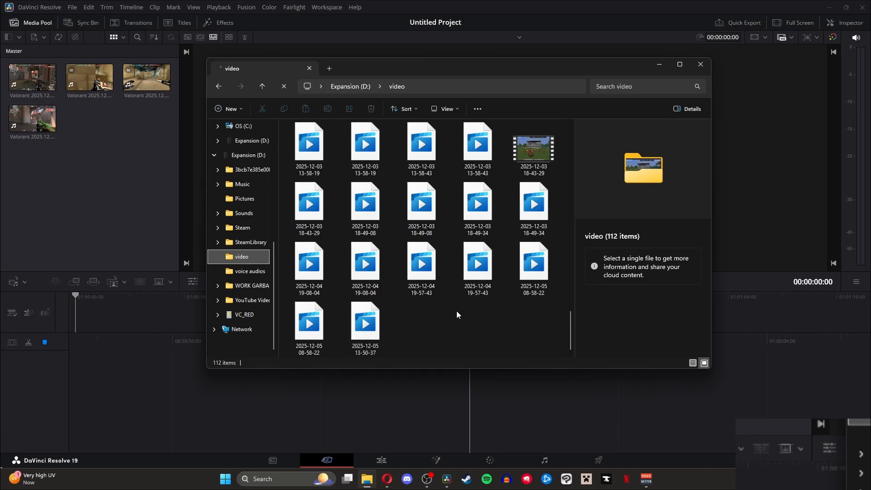
{"action": "left_click", "coordinate": [701, 64]}
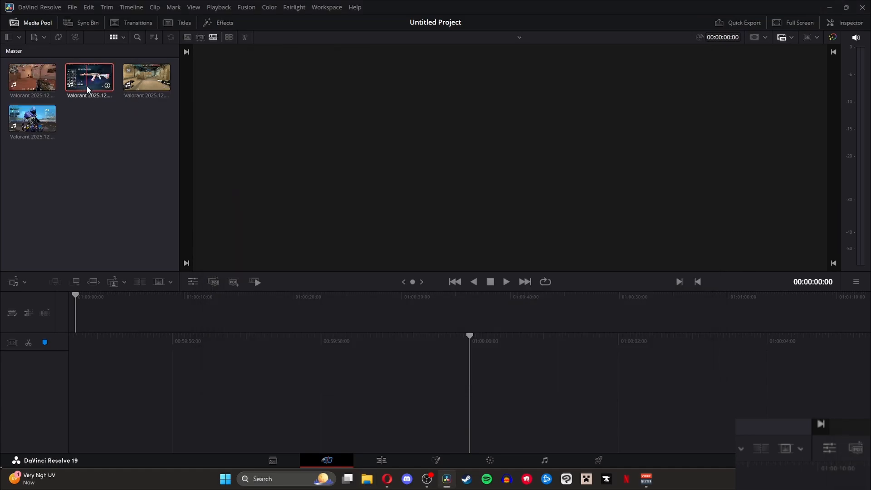
- Create a timeline from the Valorant 2025.12.03 - 22.33.15.09 clip and preview its opening seconds
{"action": "left_click_drag", "start_coordinate": [149, 86], "coordinate": [404, 390]}
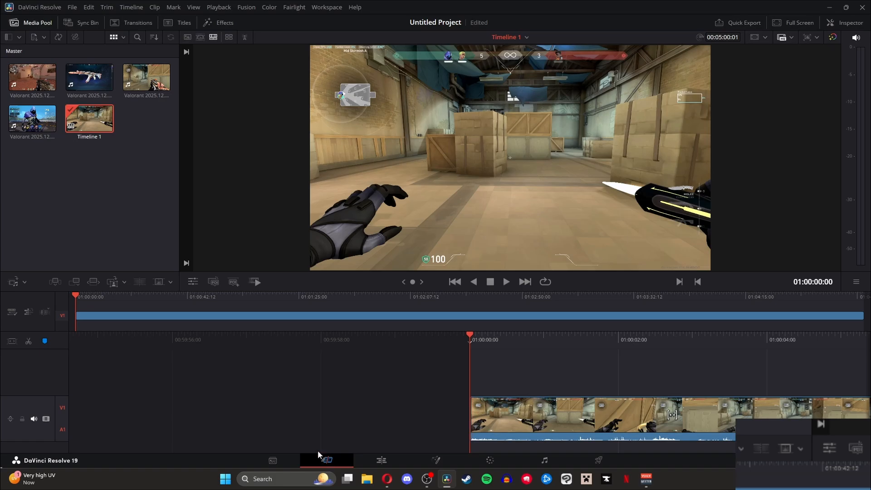
{"action": "left_click_drag", "start_coordinate": [522, 332], "coordinate": [560, 340]}
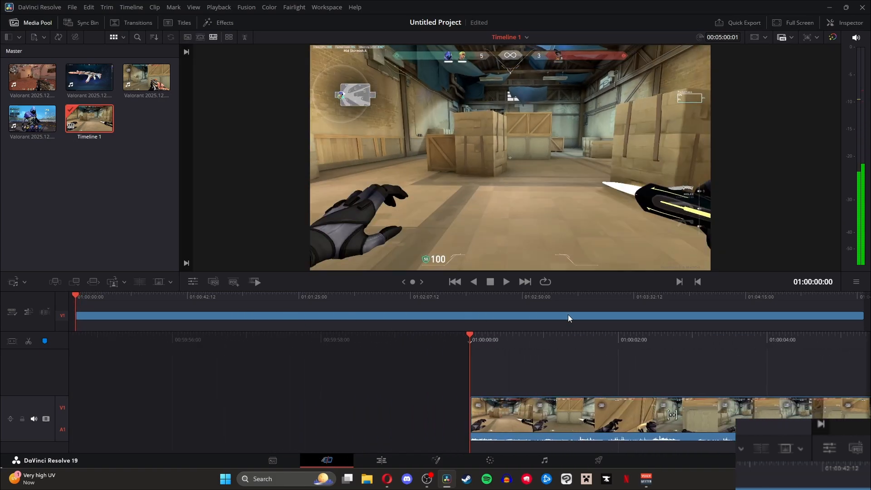
{"action": "left_click_drag", "start_coordinate": [691, 337], "coordinate": [782, 336]}
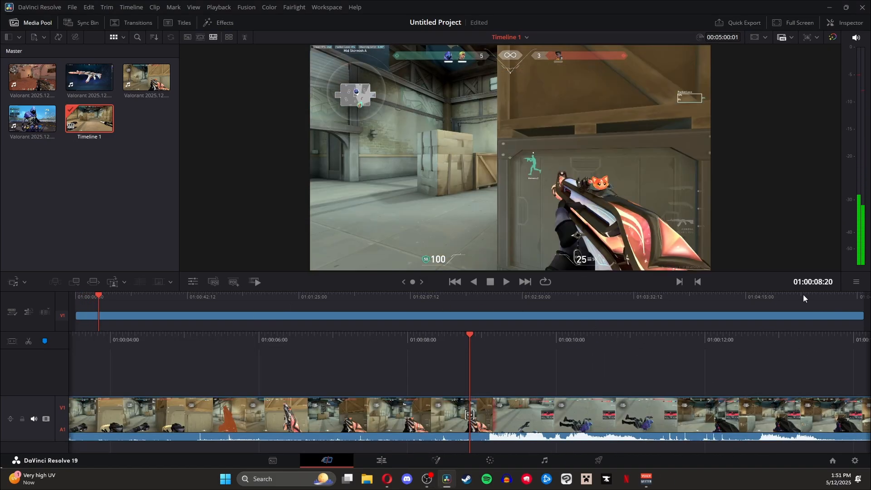
- Find the start of the wanted gameplay near the end of the clip and split the clip at 01:04:44:20
{"action": "left_click", "coordinate": [803, 294]}
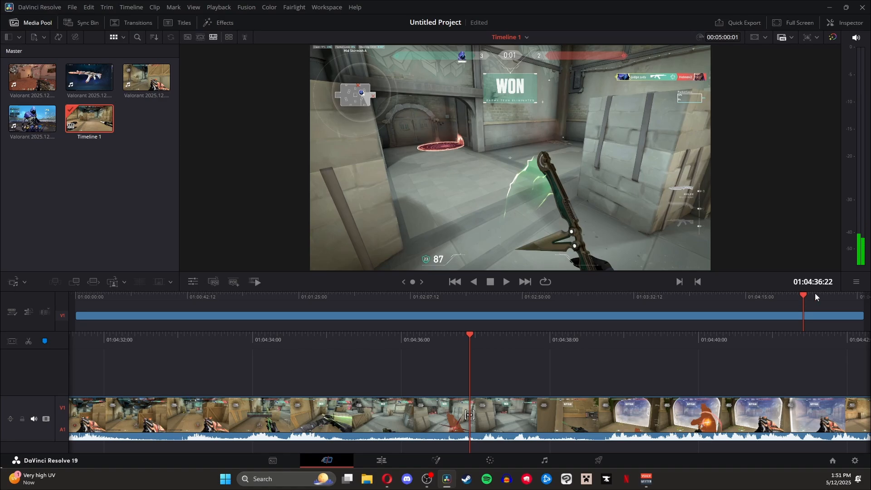
{"action": "left_click", "coordinate": [839, 296]}
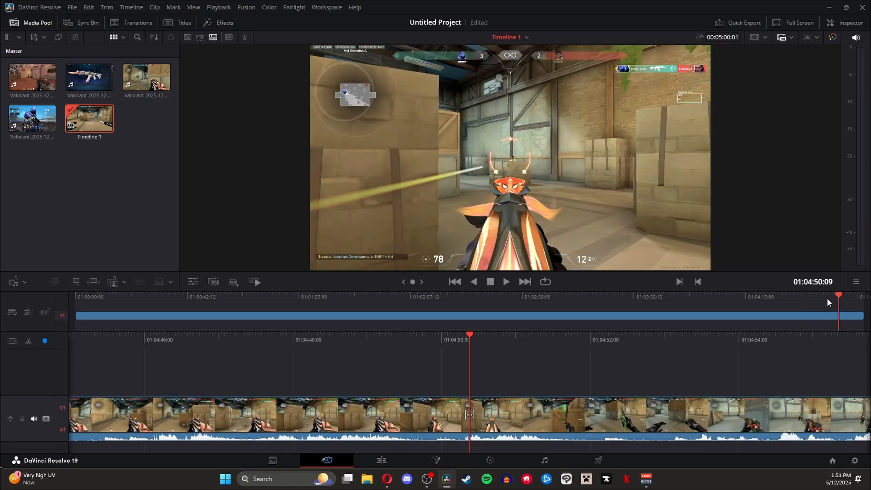
{"action": "mouse_move", "coordinate": [828, 297]}
{"action": "left_mouse_down"}
{"action": "mouse_move", "coordinate": [851, 296]}
{"action": "mouse_move", "coordinate": [824, 298]}
{"action": "left_mouse_up"}
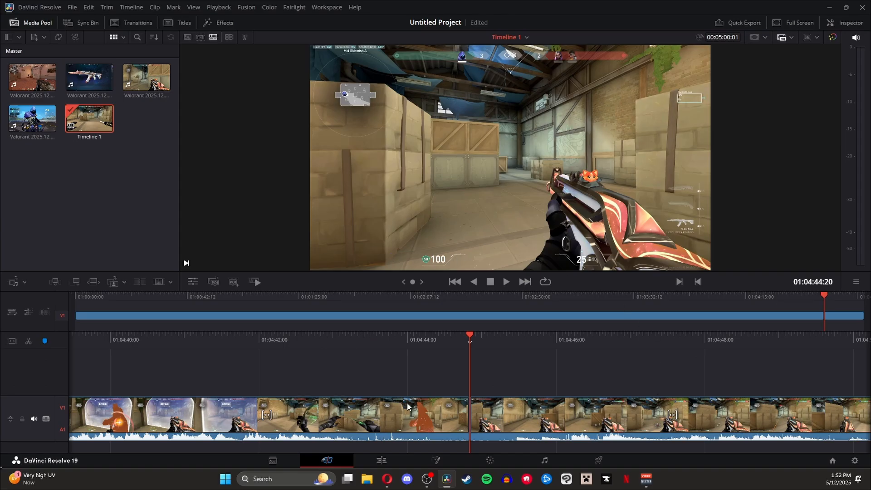
{"action": "left_click", "coordinate": [408, 406]}
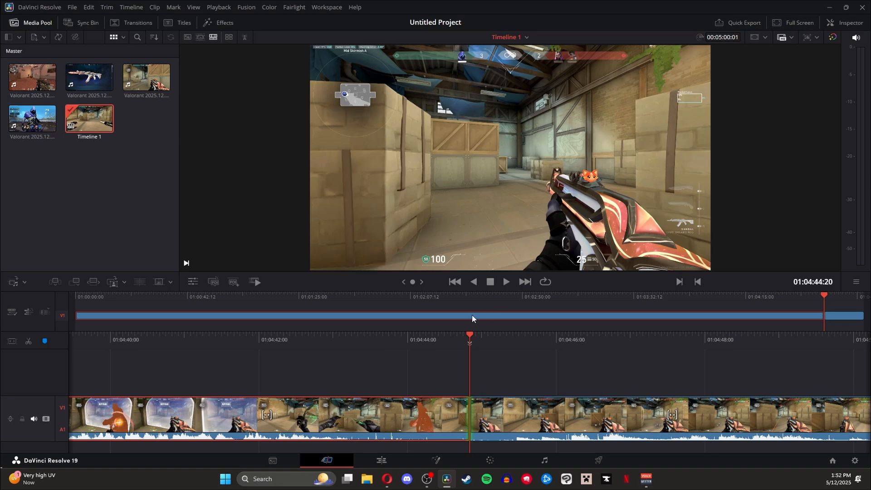
- Delete the long segment before the cut and remove the gap it leaves, so the timeline starts with the remaining piece
{"action": "left_click", "coordinate": [445, 305]}
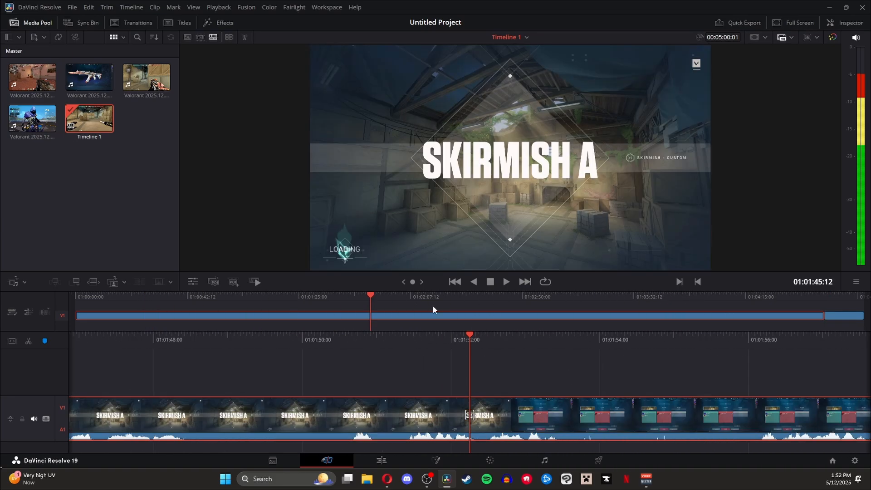
{"action": "left_click", "coordinate": [753, 305]}
{"action": "key", "text": "BackSpace"}
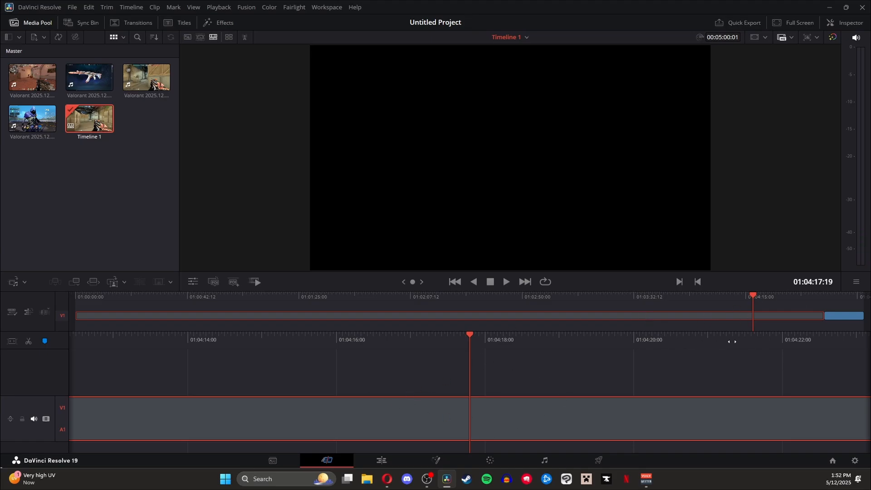
{"action": "left_click", "coordinate": [821, 295]}
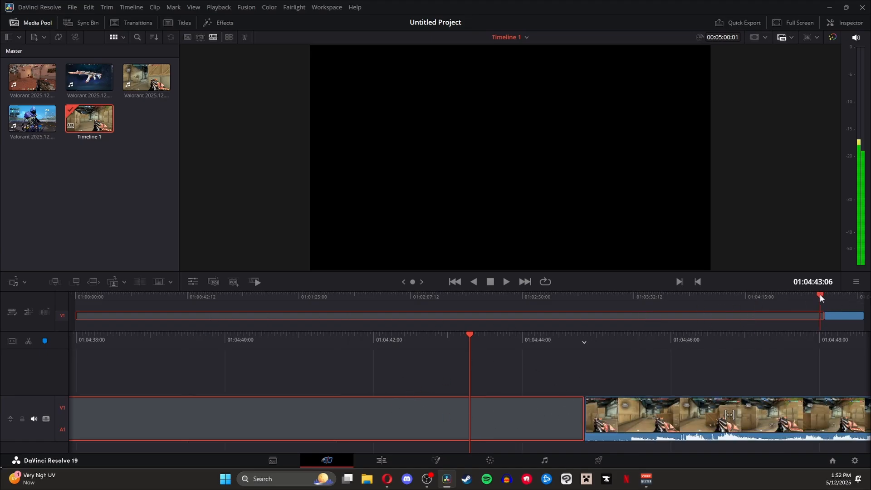
{"action": "key", "text": "BackSpace"}
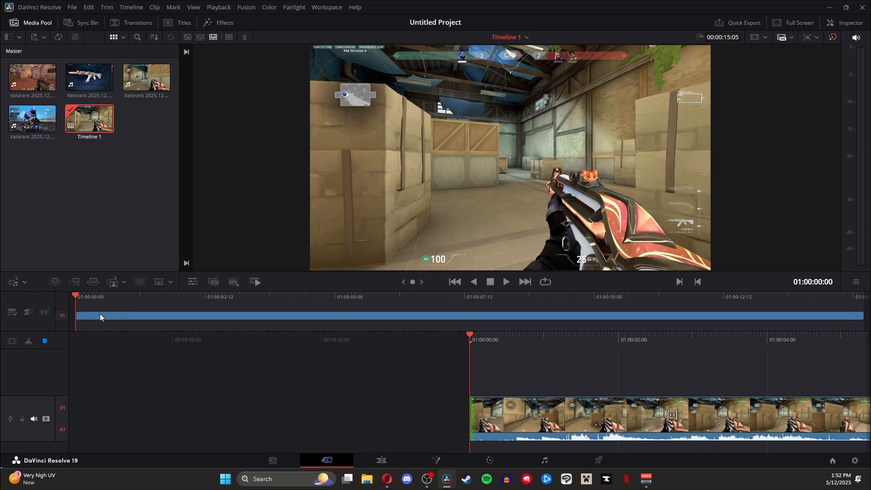
- Open the Edit page and play back the trimmed clip up to its last second
{"action": "left_click", "coordinate": [381, 460]}
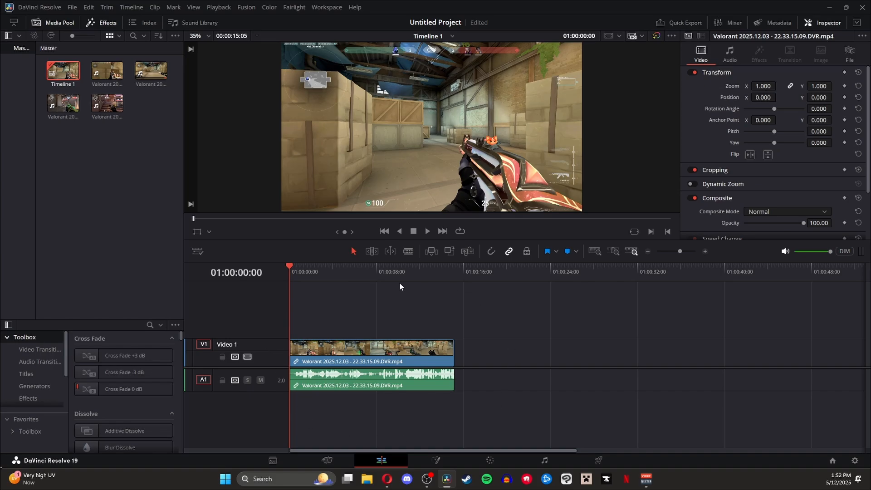
{"action": "left_click", "coordinate": [429, 231]}
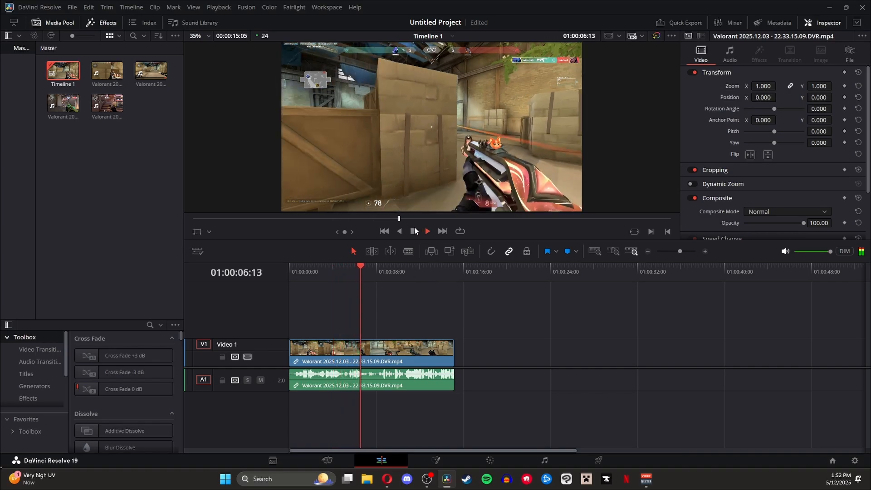
{"action": "left_click", "coordinate": [415, 230]}
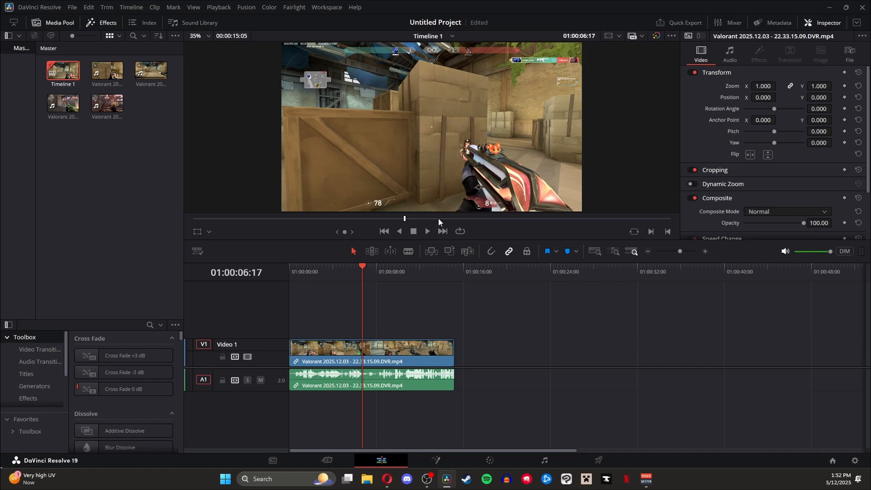
{"action": "left_click", "coordinate": [428, 230]}
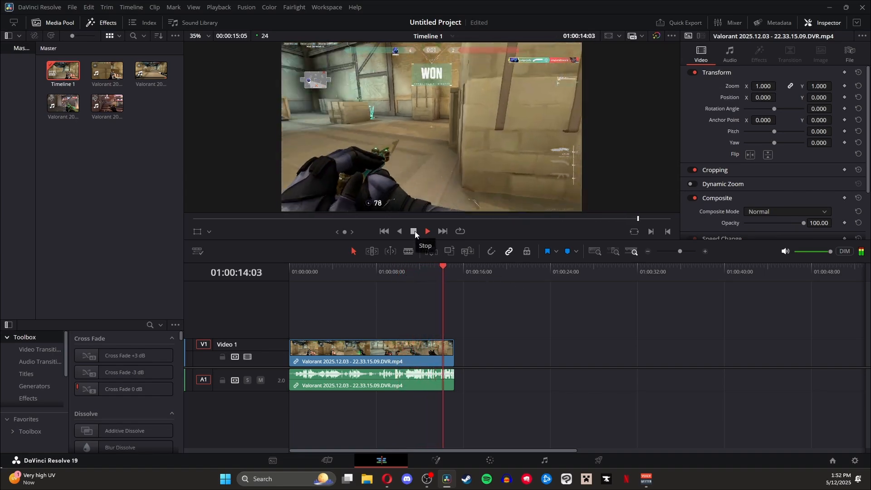
{"action": "left_click", "coordinate": [415, 231]}
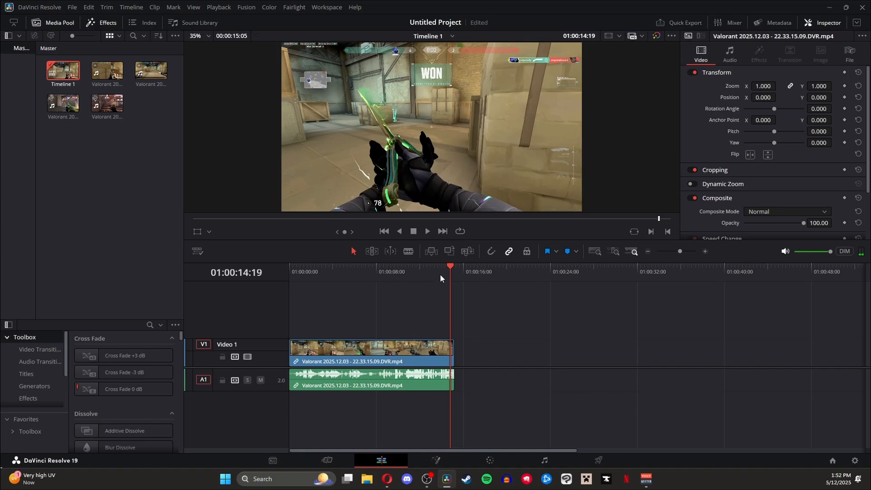
- Cut the clip at 01:00:14:01 with the Blade tool, delete the short tail, and return the playhead to the start
{"action": "left_click_drag", "start_coordinate": [447, 271], "coordinate": [442, 273]}
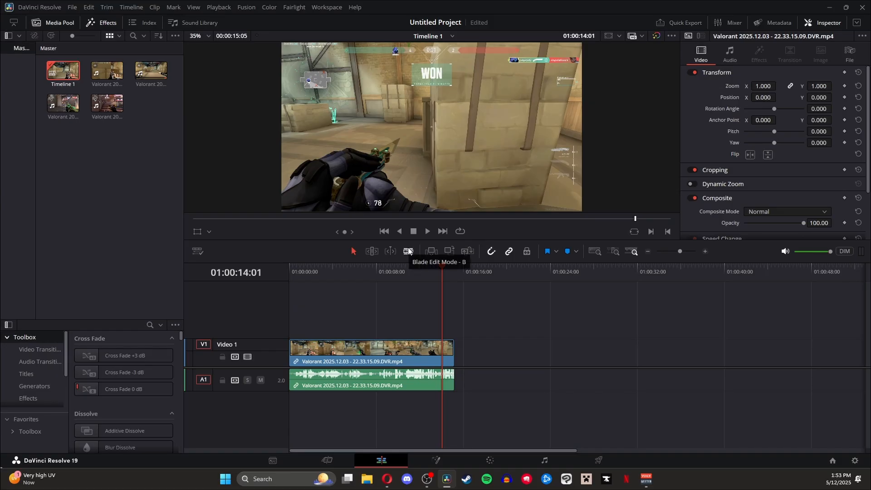
{"action": "key", "text": "b"}
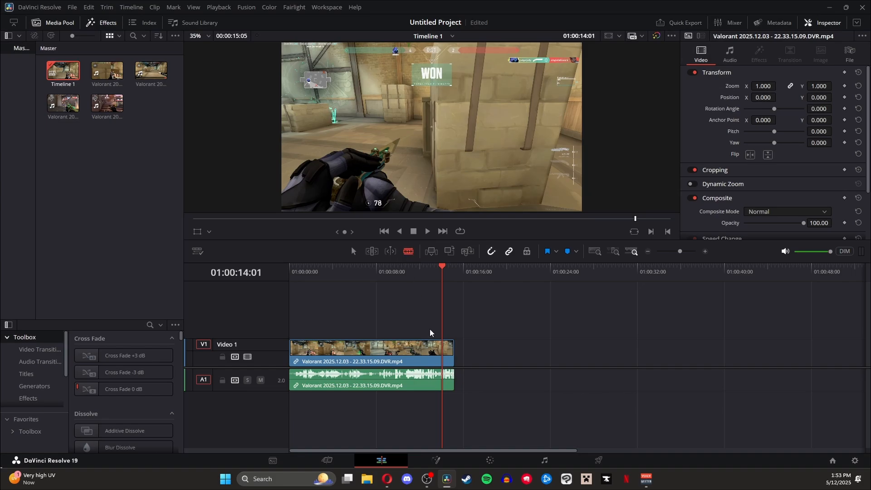
{"action": "left_click", "coordinate": [443, 352]}
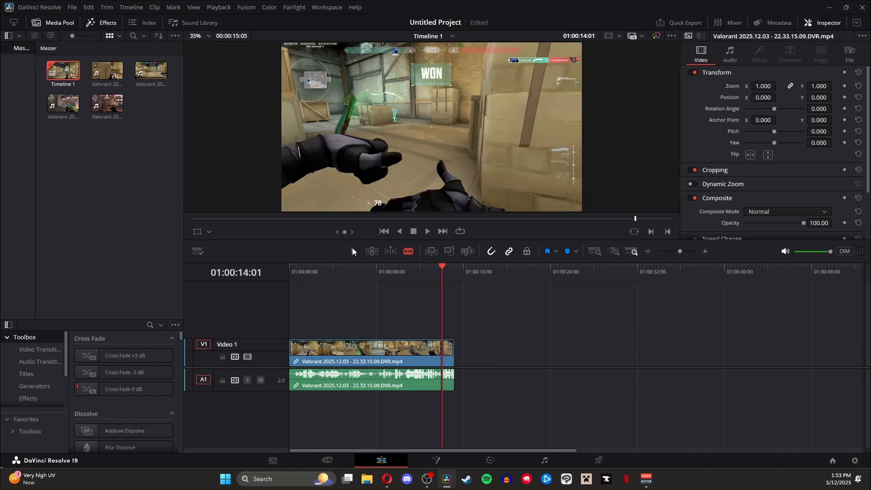
{"action": "left_click", "coordinate": [353, 251]}
{"action": "left_click", "coordinate": [453, 349]}
{"action": "key", "text": "Delete"}
{"action": "left_click_drag", "start_coordinate": [432, 271], "coordinate": [293, 268]}
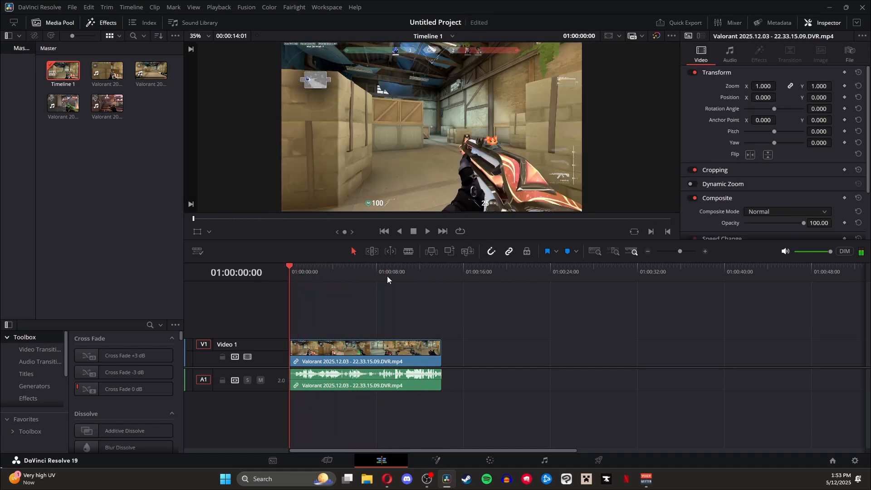
- Try a Blade cut about six seconds into the clip and undo it
{"action": "left_click", "coordinate": [376, 271]}
{"action": "key", "text": "b"}
{"action": "left_click", "coordinate": [352, 352]}
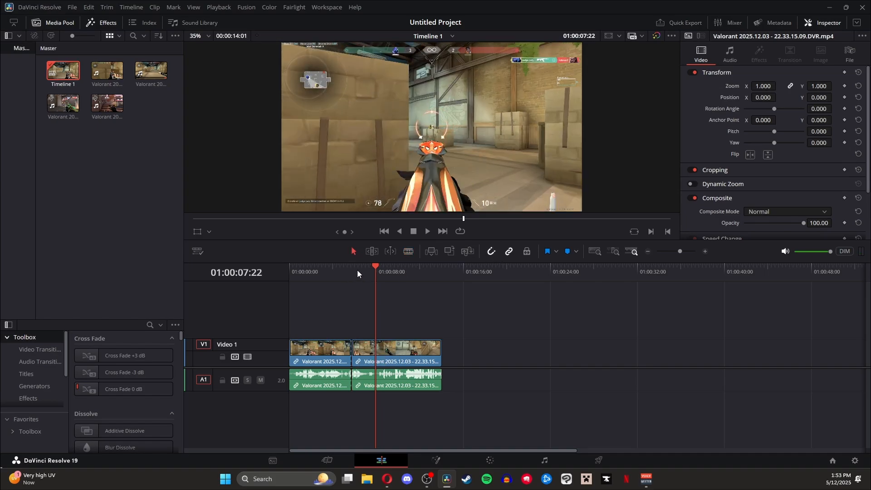
{"action": "left_click_drag", "start_coordinate": [358, 270], "coordinate": [270, 273]}
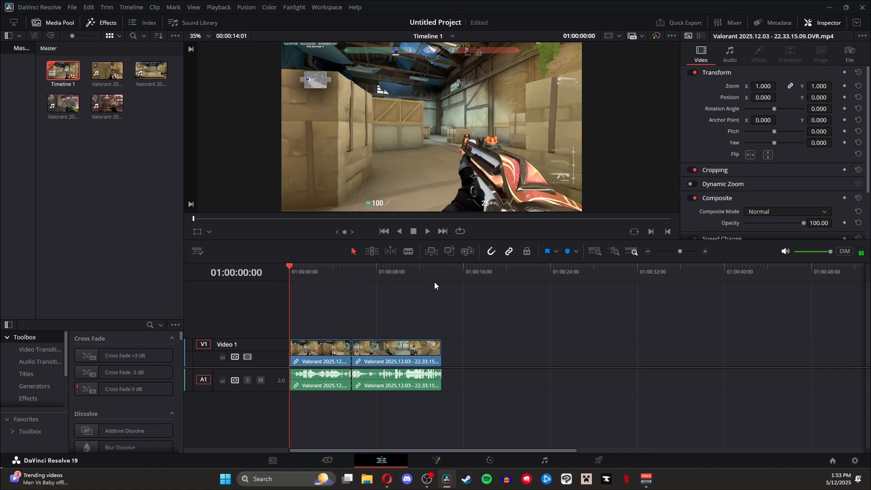
{"action": "key", "text": "ctrl+z"}
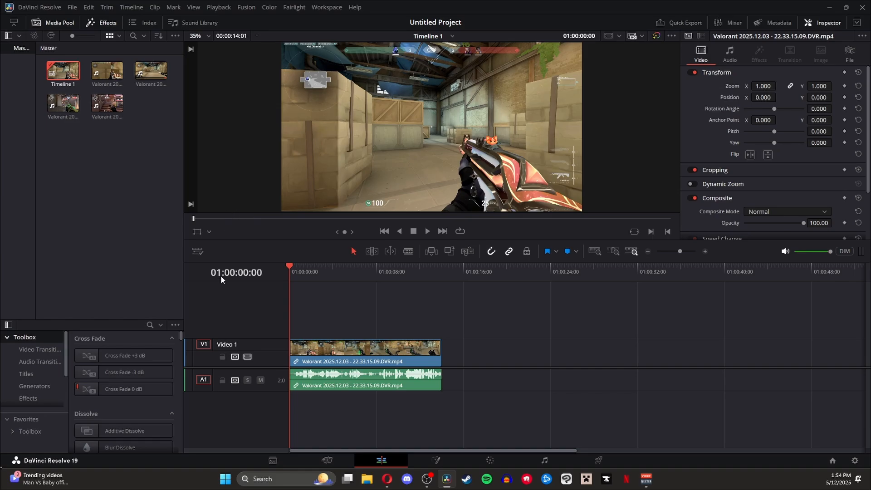
- Return to the Cut page and append the first media pool clip at the end of the timeline, at 01:00:14:01
{"action": "left_click", "coordinate": [327, 461]}
{"action": "left_click_drag", "start_coordinate": [648, 309], "coordinate": [864, 300]}
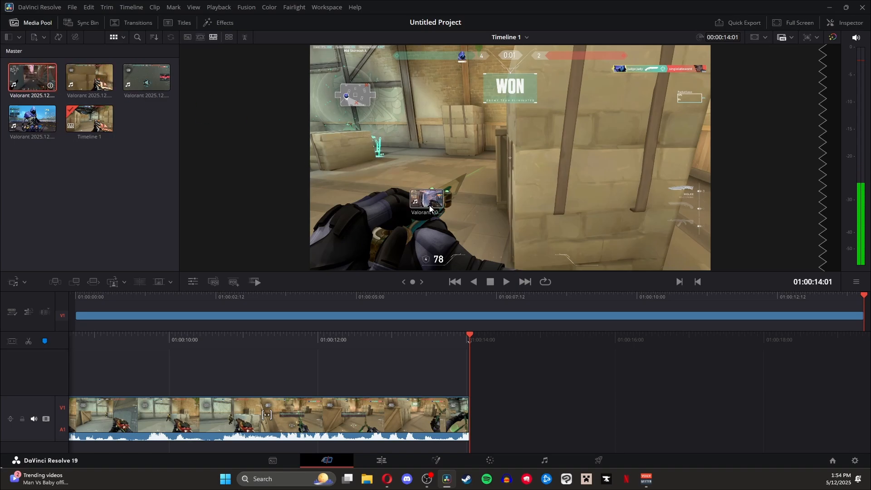
{"action": "left_click_drag", "start_coordinate": [32, 77], "coordinate": [472, 392]}
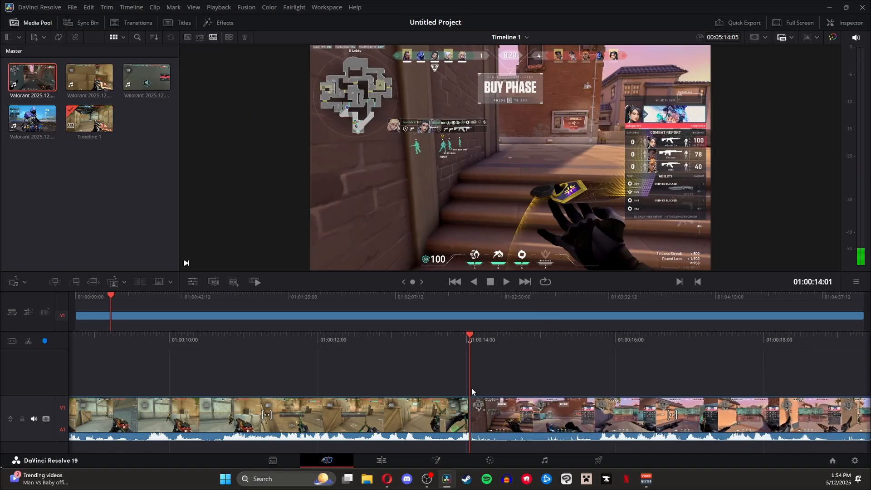
- Scrub through the appended clip to the next highlight and split it at 01:02:16:22
{"action": "left_click_drag", "start_coordinate": [130, 300], "coordinate": [187, 298]}
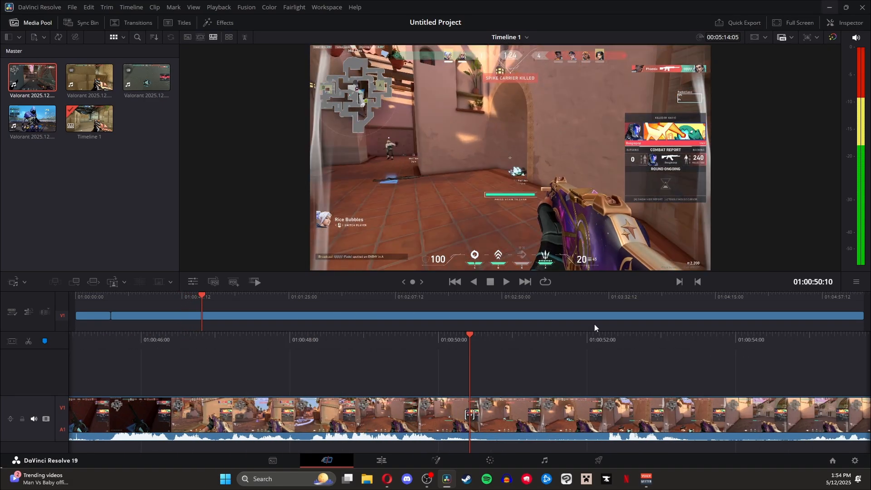
{"action": "left_click", "coordinate": [402, 302]}
{"action": "mouse_move", "coordinate": [401, 301]}
{"action": "left_mouse_down"}
{"action": "mouse_move", "coordinate": [394, 302]}
{"action": "mouse_move", "coordinate": [419, 305]}
{"action": "left_mouse_up"}
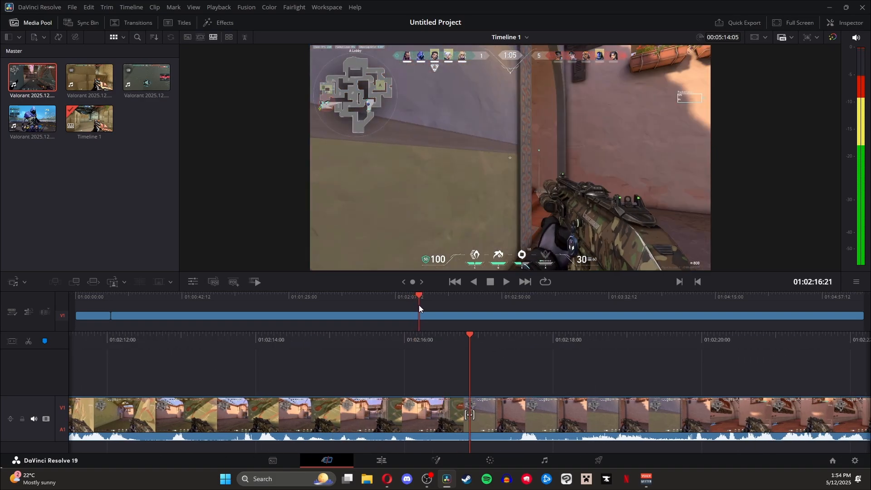
{"action": "left_click_drag", "start_coordinate": [570, 340], "coordinate": [551, 346]}
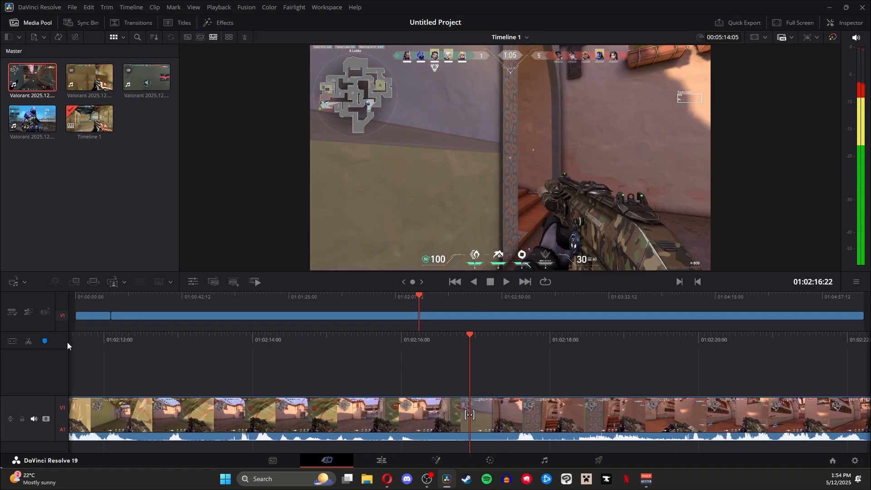
{"action": "left_click", "coordinate": [30, 341]}
- Delete the footage between 01:00:14:01 and the 01:02:16:22 cut, and close the gap it leaves
{"action": "left_click", "coordinate": [370, 406]}
{"action": "key", "text": "BackSpace"}
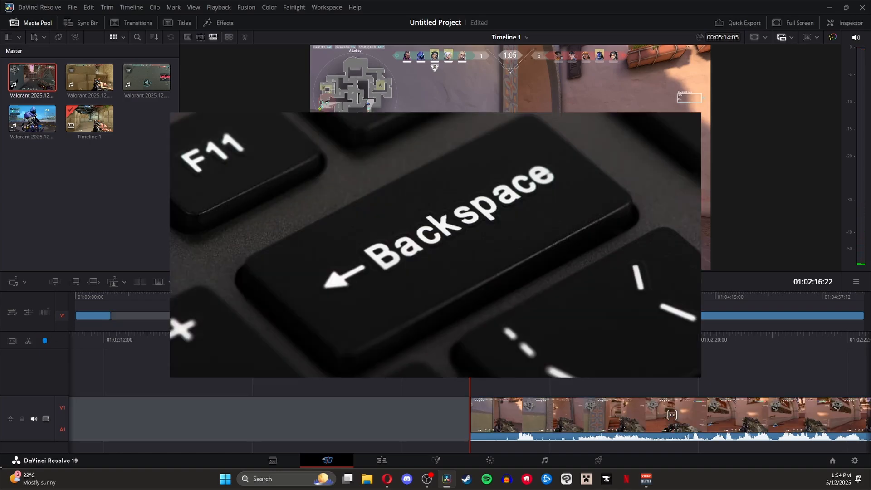
{"action": "left_click", "coordinate": [315, 313]}
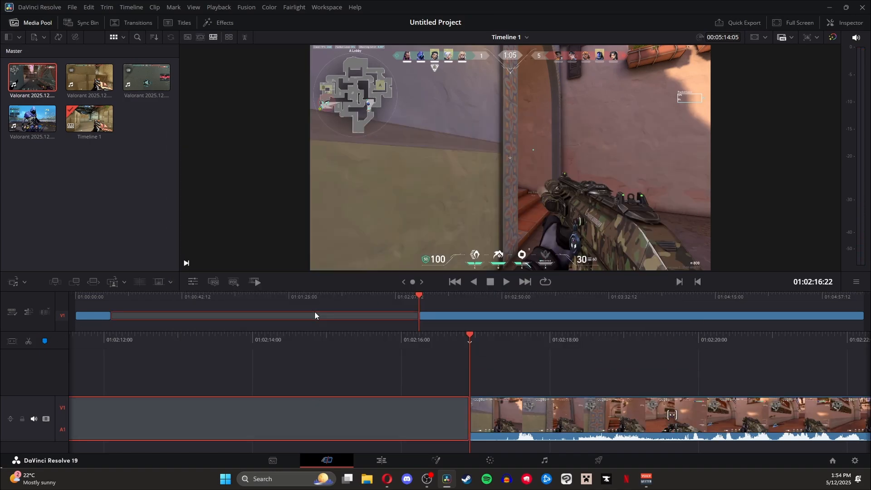
{"action": "key", "text": "BackSpace"}
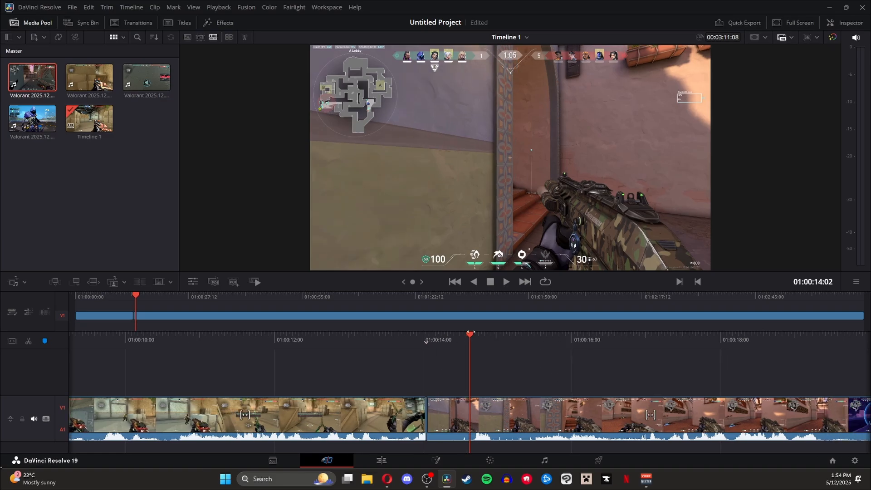
- Play back the footage after the 01:00:14:01 cut to examine where the first kill ends and the quiet stretch begins
{"action": "left_click", "coordinate": [163, 296]}
{"action": "left_click", "coordinate": [175, 297]}
{"action": "key", "text": "space"}
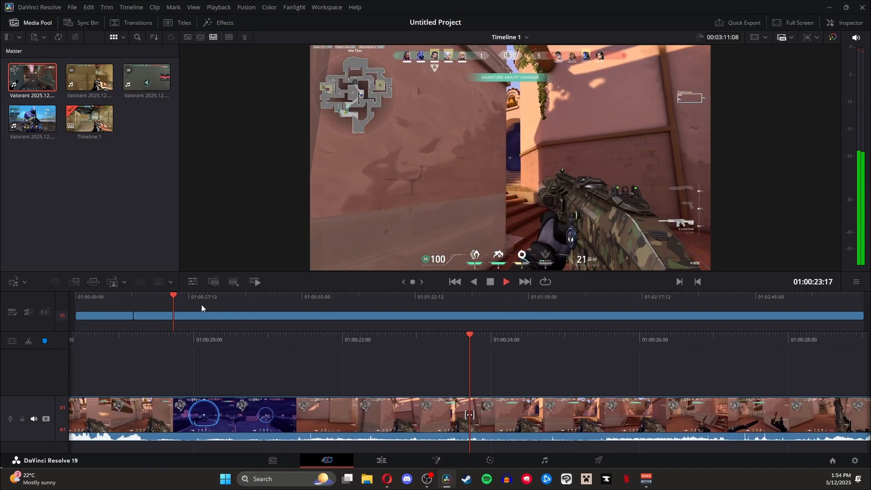
{"action": "left_click", "coordinate": [148, 295]}
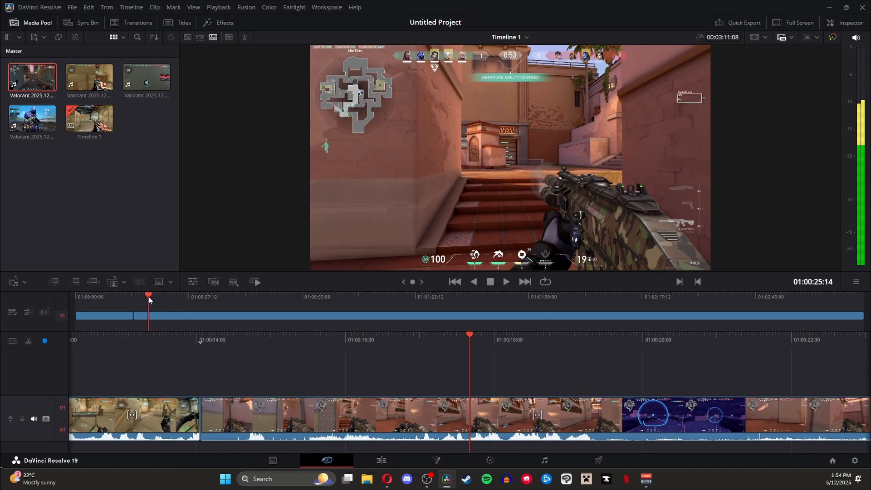
{"action": "key", "text": "space"}
{"action": "key", "text": "space"}
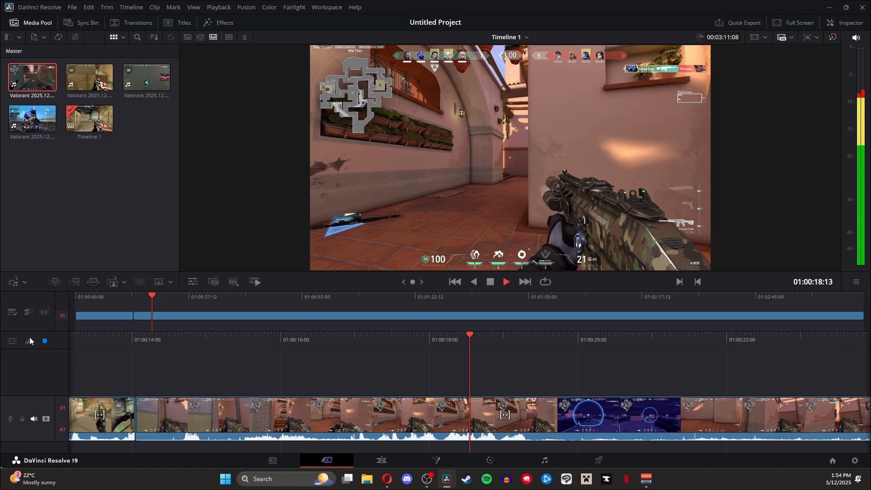
{"action": "key", "text": "space"}
{"action": "scroll", "coordinate": [623, 364], "scroll_direction": "down", "scroll_amount": 10, "text": "ctrl"}
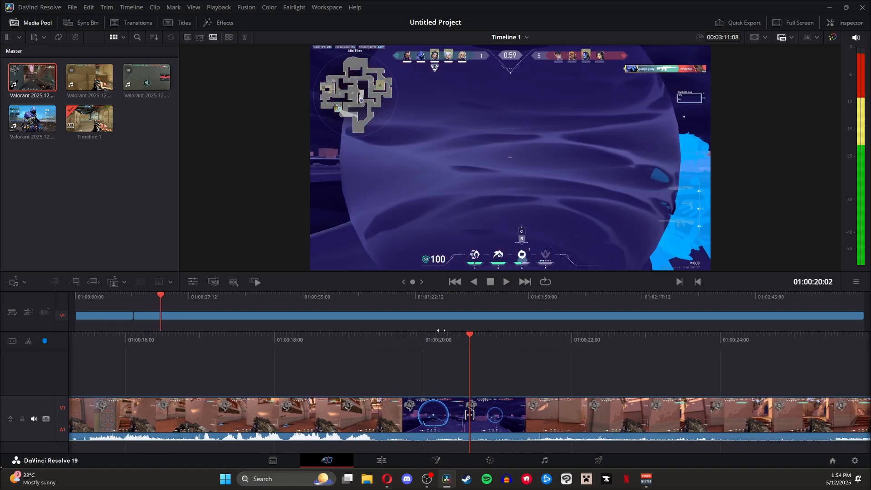
{"action": "scroll", "coordinate": [623, 362], "scroll_direction": "down", "scroll_amount": 15}
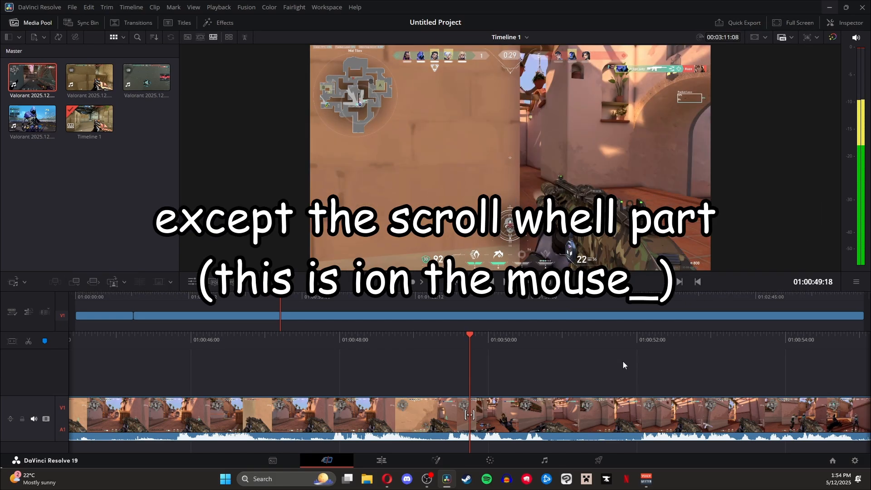
- Scrub ahead to just before the next kill and split the clip at about 01:00:42
{"action": "left_click_drag", "start_coordinate": [326, 336], "coordinate": [870, 348]}
{"action": "left_click_drag", "start_coordinate": [313, 335], "coordinate": [344, 336]}
{"action": "key", "text": "ctrl+b"}
- Return to the end of the first kill in the second clip and split it at 01:00:17:04
{"action": "left_click", "coordinate": [167, 295]}
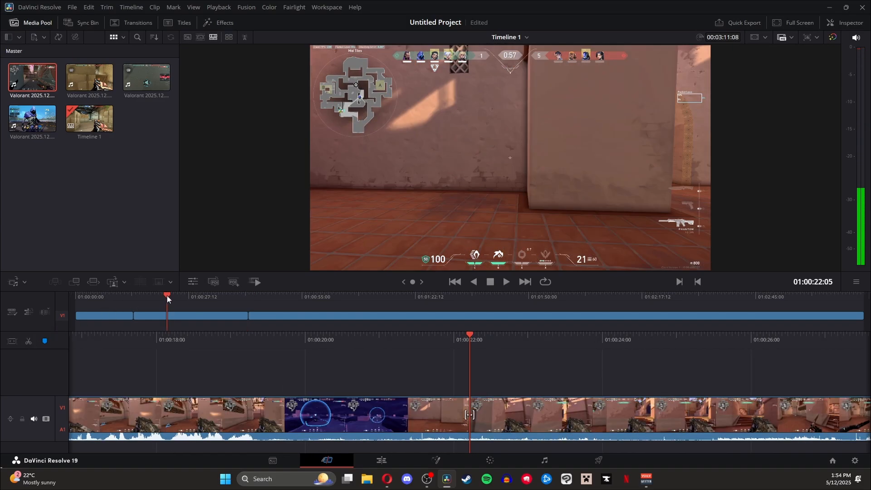
{"action": "left_click", "coordinate": [162, 295]}
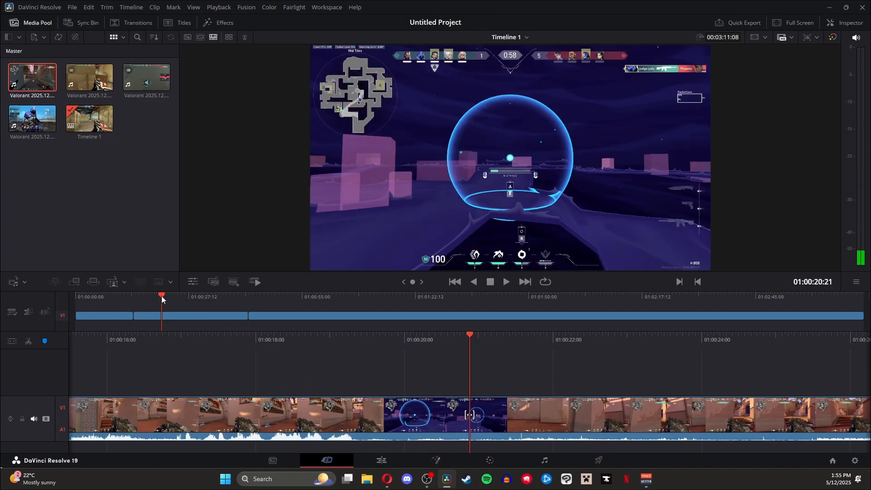
{"action": "left_click_drag", "start_coordinate": [378, 340], "coordinate": [508, 341]}
{"action": "key", "text": "space"}
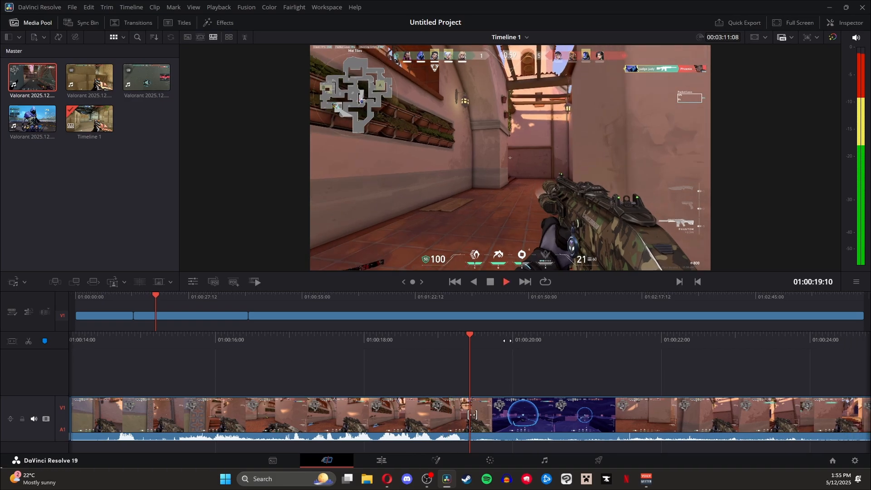
{"action": "key", "text": "space"}
{"action": "left_click_drag", "start_coordinate": [272, 348], "coordinate": [492, 351]}
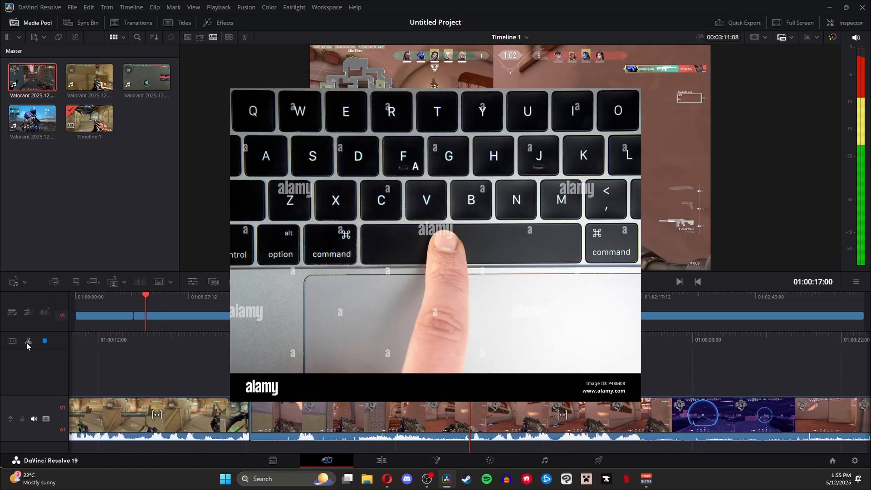
{"action": "left_click", "coordinate": [27, 342]}
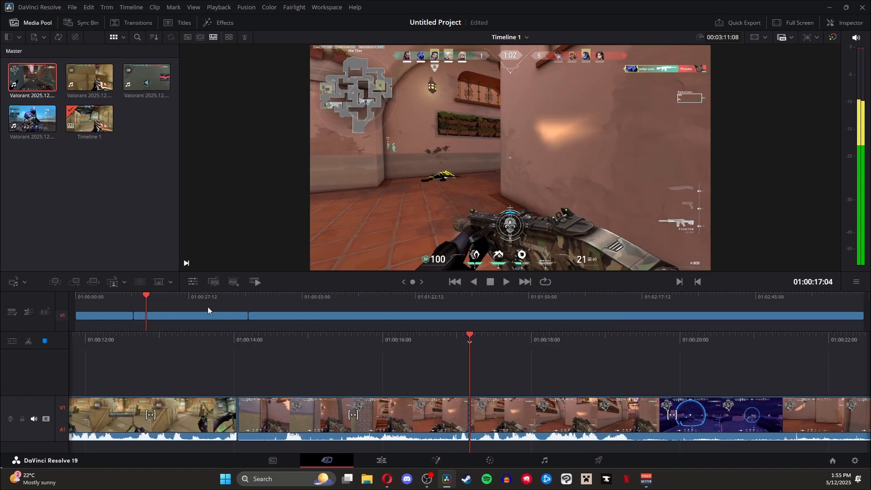
- Delete the section between 01:00:17:04 and the cut near 01:00:42, and close the gap
{"action": "left_click", "coordinate": [181, 314]}
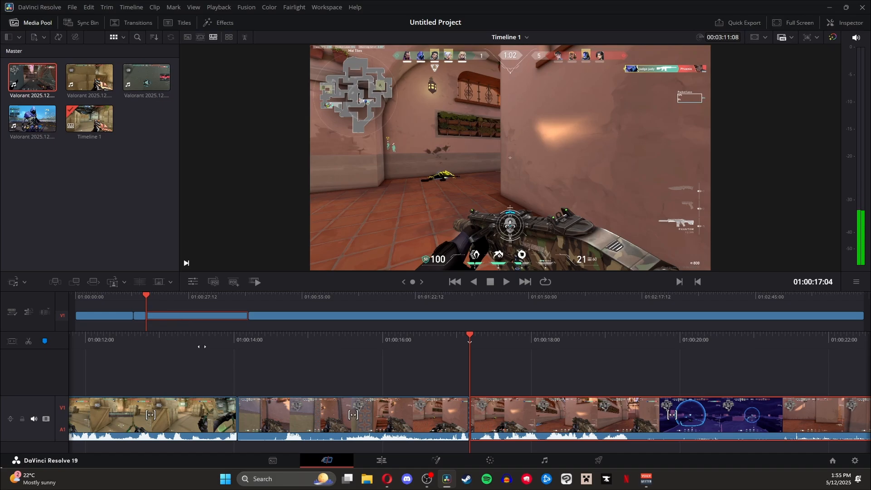
{"action": "key", "text": "BackSpace"}
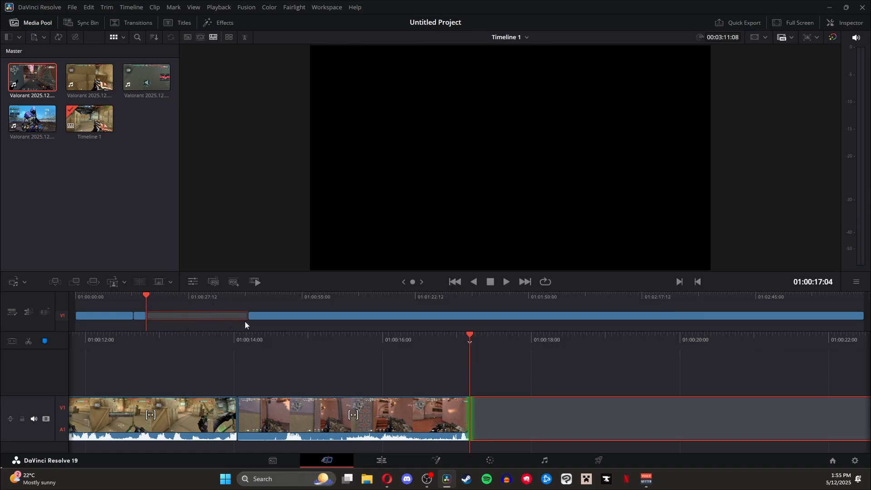
{"action": "key", "text": "BackSpace"}
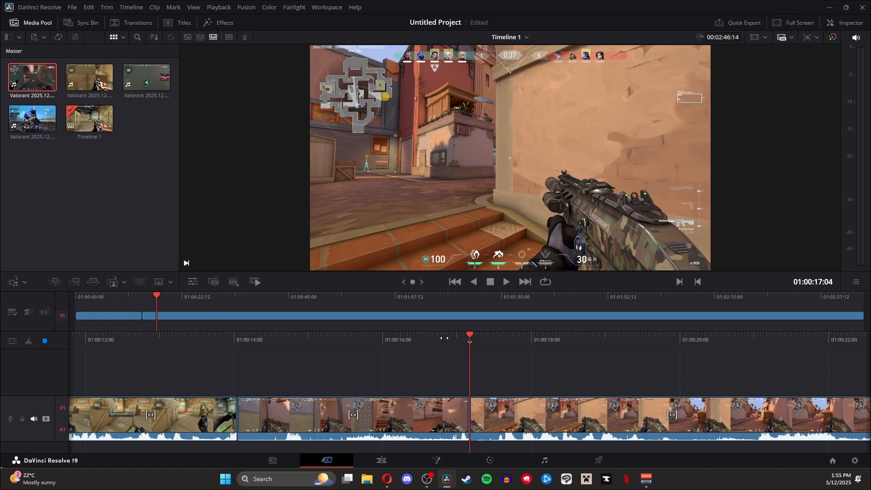
- Play through the next kill and split the clip at 01:00:26:08
{"action": "left_click_drag", "start_coordinate": [156, 293], "coordinate": [194, 297]}
{"action": "key", "text": "space"}
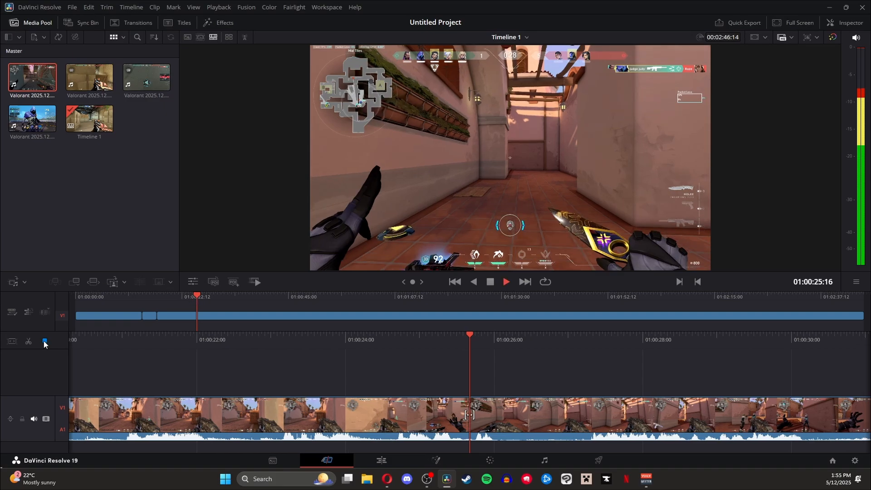
{"action": "left_click", "coordinate": [29, 342]}
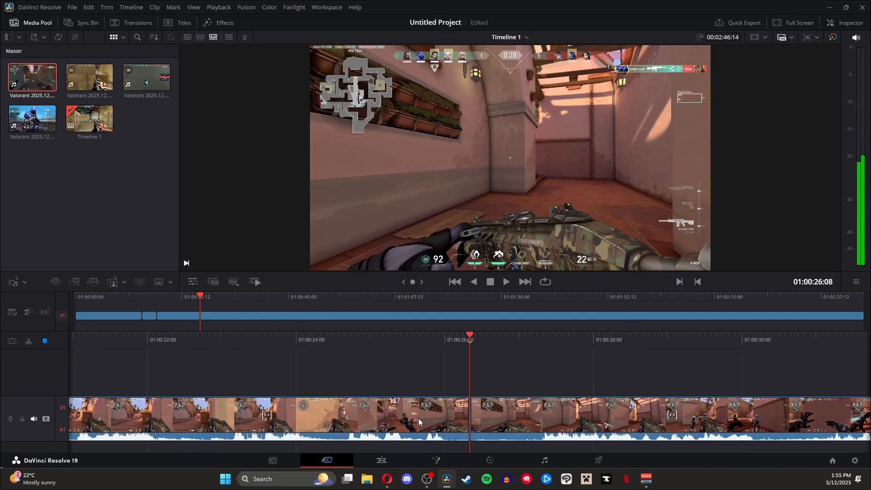
- Locate the following highlight, split the clip at 01:02:07:13, and delete the section between 01:00:26:08 and that cut
{"action": "left_click_drag", "start_coordinate": [761, 296], "coordinate": [696, 296]}
{"action": "key", "text": "space"}
{"action": "left_click_drag", "start_coordinate": [460, 343], "coordinate": [460, 342]}
{"action": "key", "text": "space"}
{"action": "key", "text": "space"}
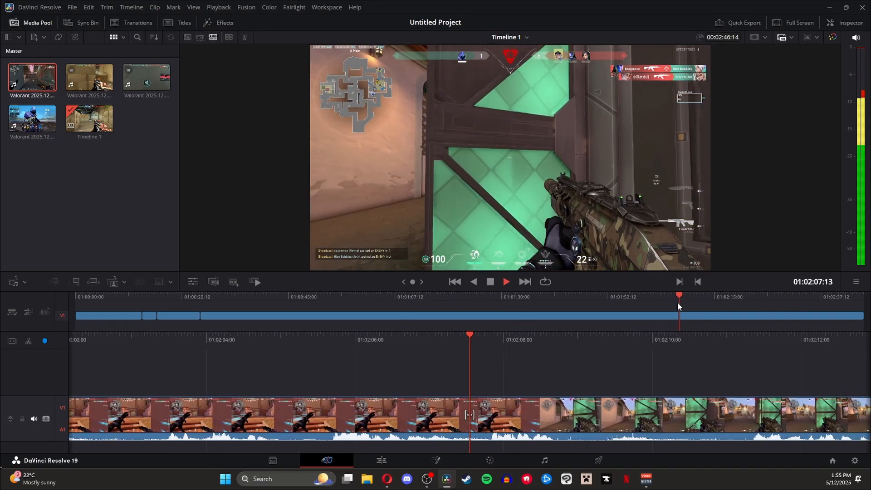
{"action": "key", "text": "space"}
{"action": "left_click_drag", "start_coordinate": [394, 335], "coordinate": [424, 337]}
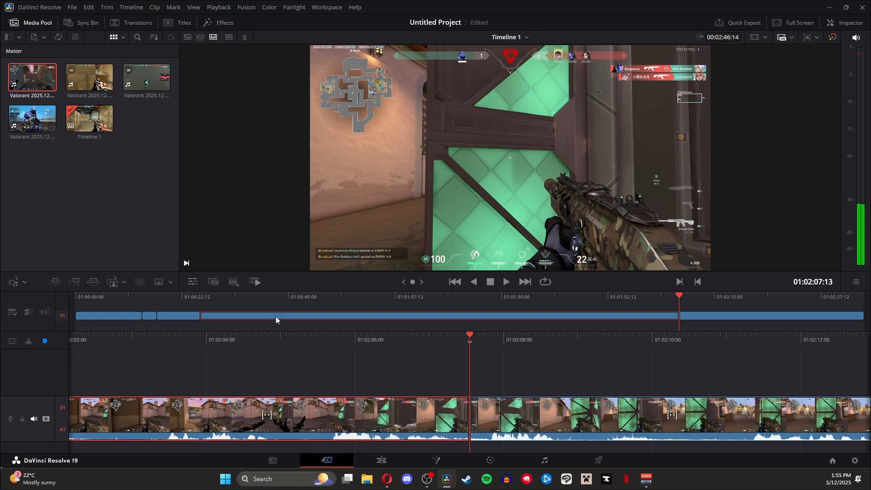
{"action": "key", "text": "Delete"}
- Play the new highlight through to the end of the round and split the clip at 01:00:43:20
{"action": "key", "text": "space"}
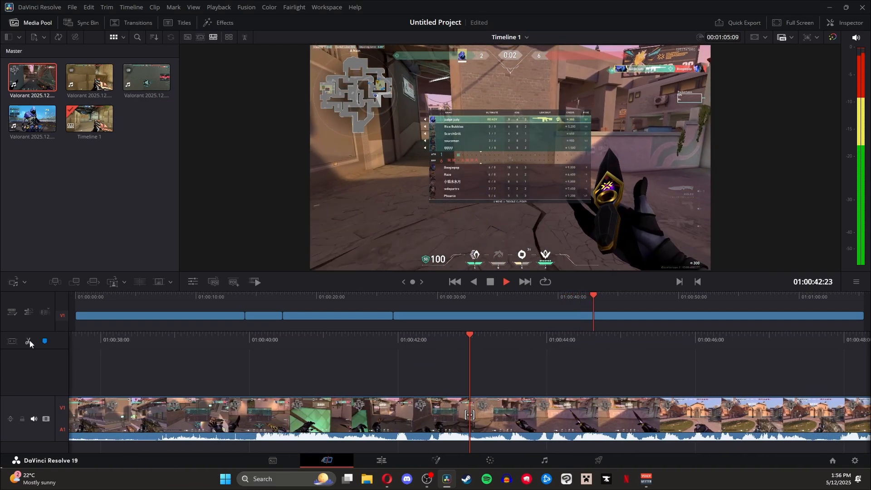
{"action": "key", "text": "space"}
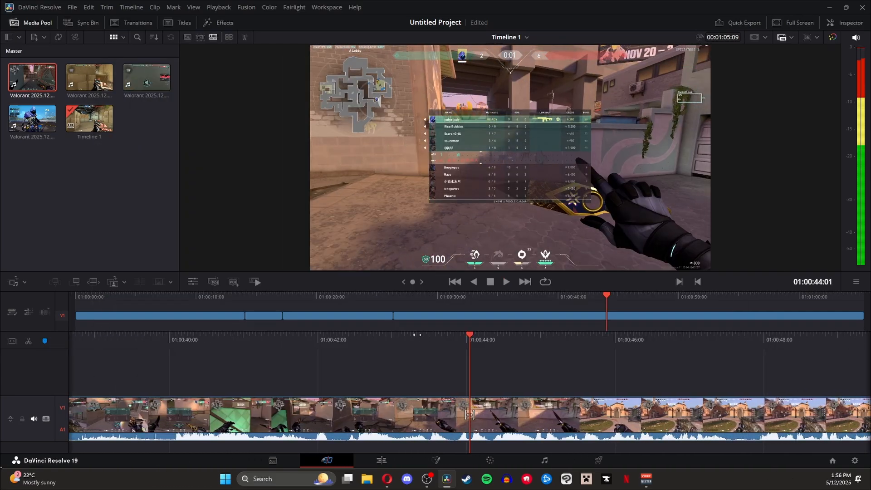
{"action": "left_click_drag", "start_coordinate": [427, 339], "coordinate": [443, 341]}
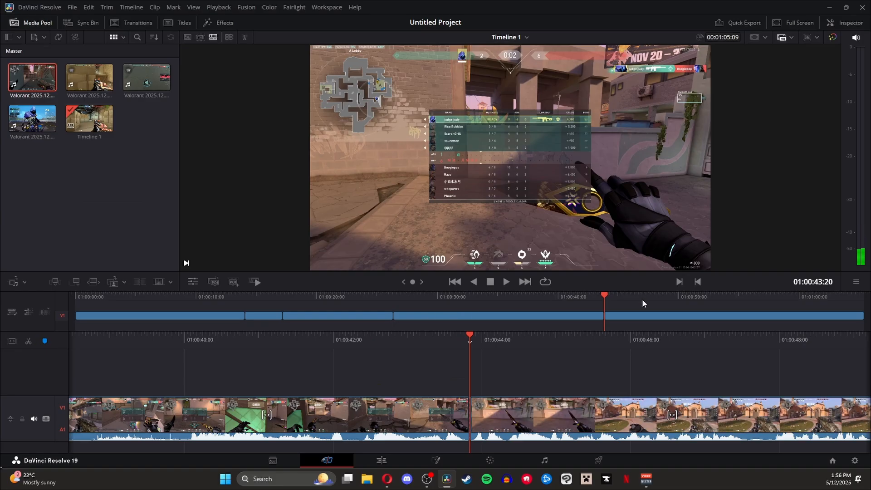
- Split the clip at 01:00:45:21, just before the buy phase, and delete the section between 01:00:43:20 and that cut
{"action": "mouse_move", "coordinate": [642, 304]}
{"action": "left_mouse_down"}
{"action": "mouse_move", "coordinate": [658, 300]}
{"action": "mouse_move", "coordinate": [645, 300]}
{"action": "left_mouse_up"}
{"action": "key", "text": "space"}
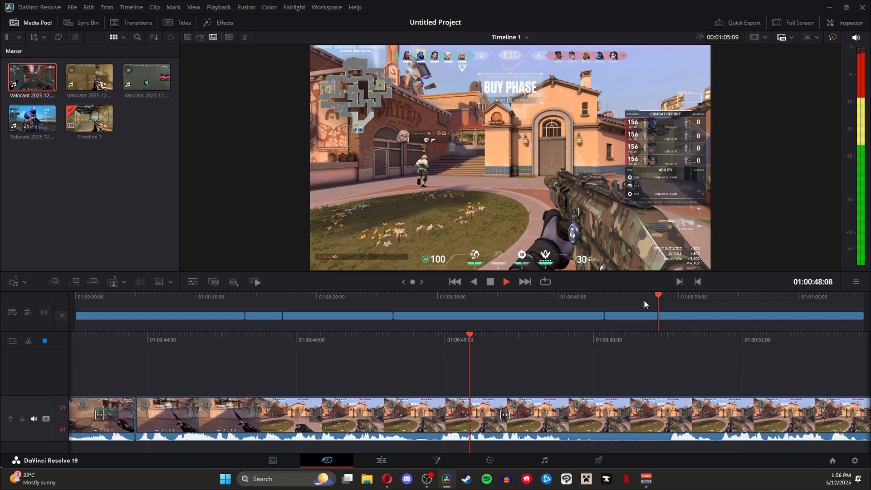
{"action": "left_click_drag", "start_coordinate": [291, 336], "coordinate": [745, 335]}
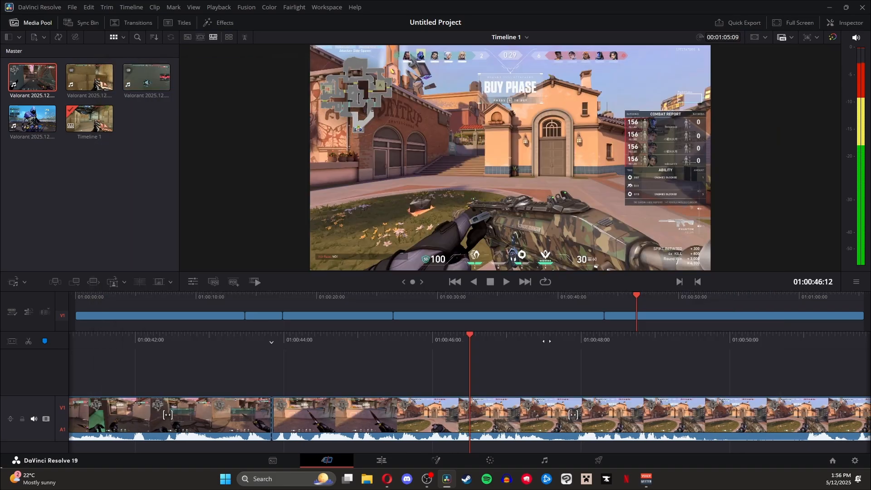
{"action": "left_click_drag", "start_coordinate": [546, 339], "coordinate": [603, 338]}
{"action": "key", "text": "space"}
{"action": "left_click_drag", "start_coordinate": [458, 334], "coordinate": [456, 334]}
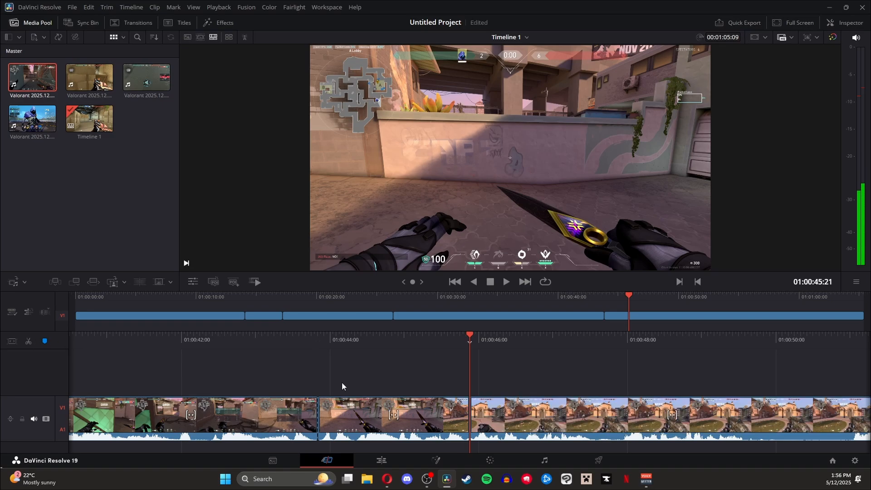
{"action": "key", "text": "Delete"}
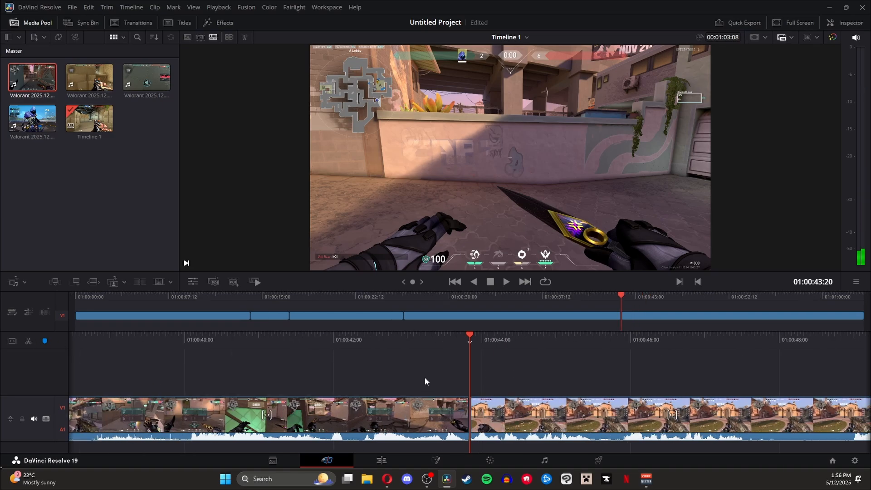
- Play back from the 01:00:43:20 cut into the buy phase and split the clip at 01:00:46:15
{"action": "left_click", "coordinate": [507, 282]}
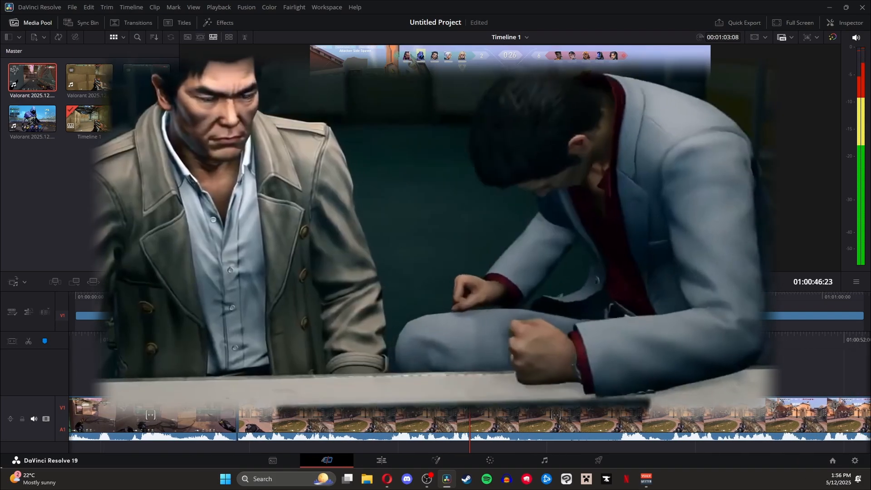
{"action": "left_click_drag", "start_coordinate": [507, 340], "coordinate": [560, 342]}
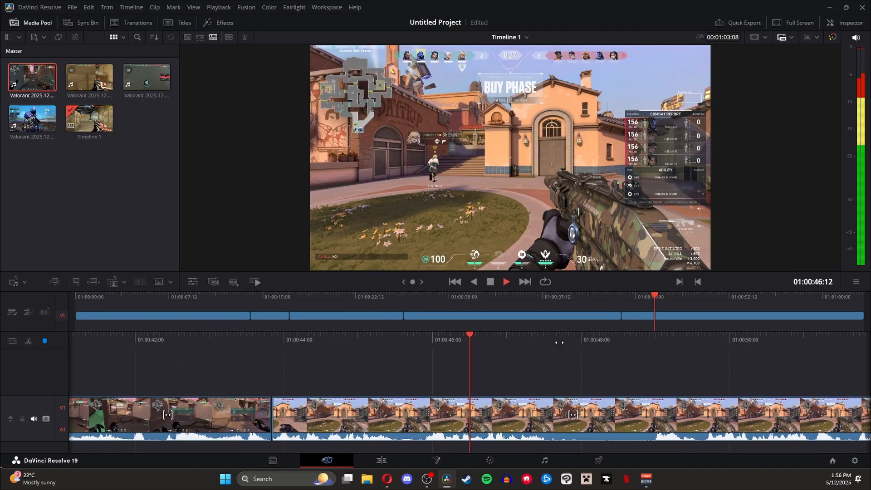
{"action": "key", "text": "space"}
{"action": "left_click_drag", "start_coordinate": [439, 345], "coordinate": [447, 341]}
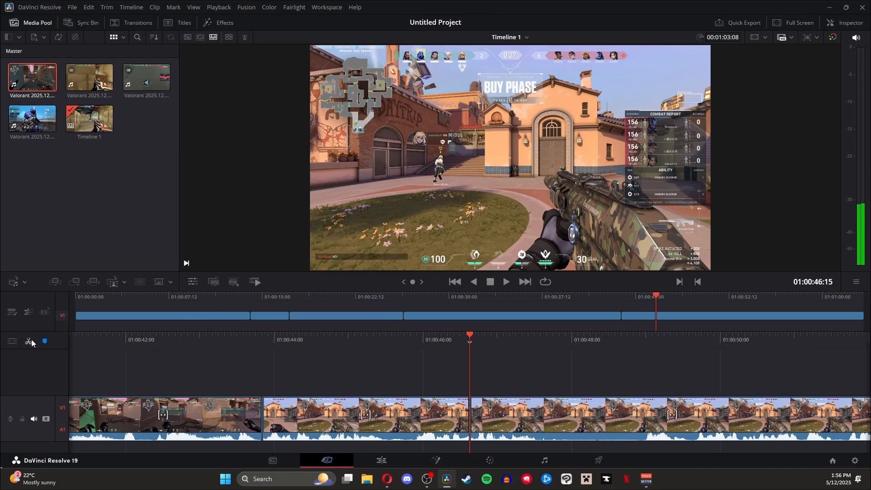
- Split the clip at 01:00:48:22 and delete the buy-phase section between 01:00:46:15 and that cut
{"action": "left_click", "coordinate": [688, 300]}
{"action": "key", "text": "space"}
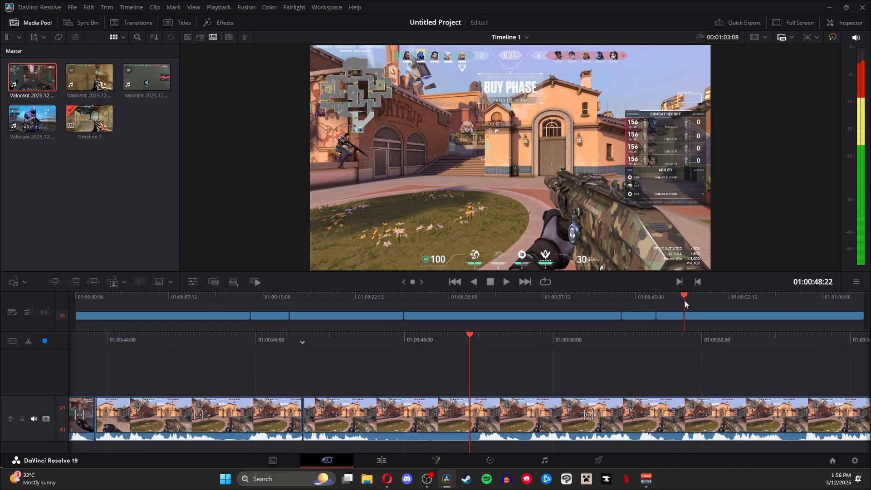
{"action": "key", "text": "space"}
{"action": "left_click_drag", "start_coordinate": [514, 342], "coordinate": [638, 340]}
{"action": "key", "text": "space"}
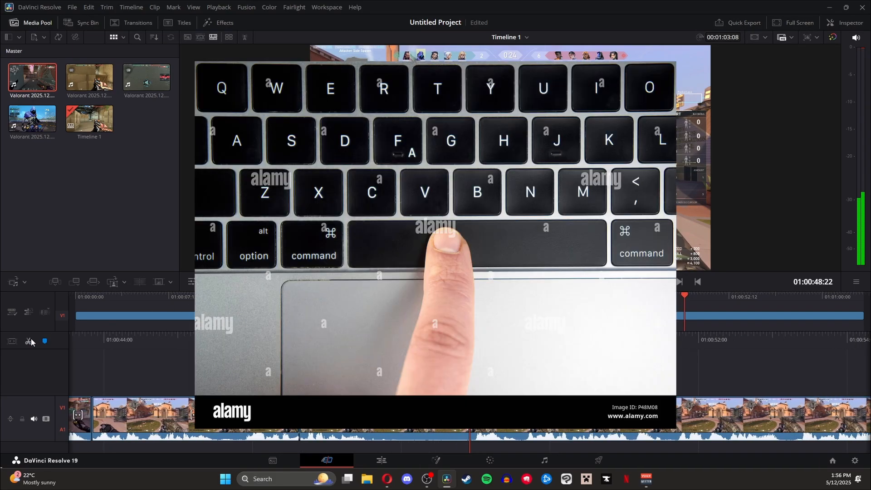
{"action": "key", "text": "space"}
{"action": "left_click_drag", "start_coordinate": [450, 342], "coordinate": [466, 341]}
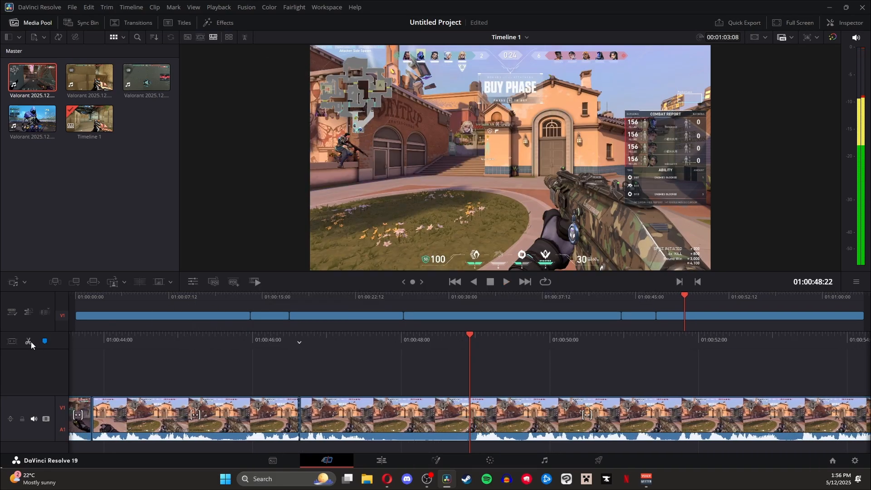
{"action": "key", "text": "Delete"}
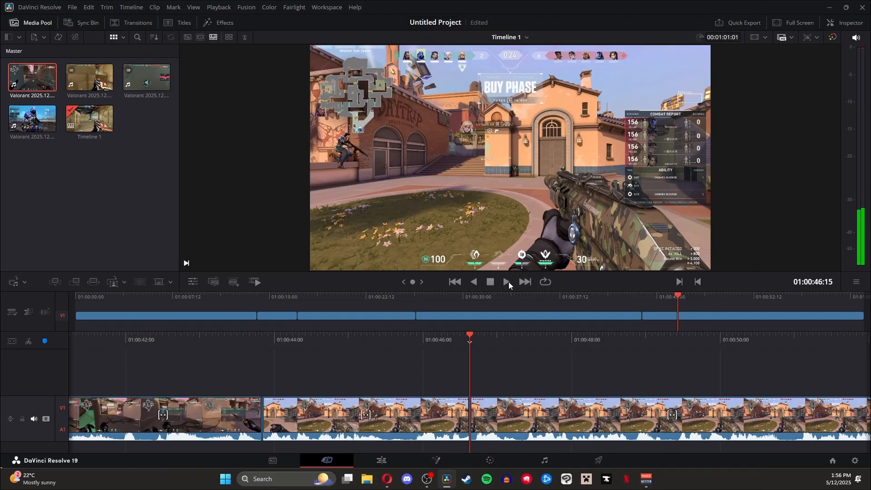
- Play on from 01:00:46:15, split the clip at 01:00:59:12, and delete everything after that cut
{"action": "key", "text": "space"}
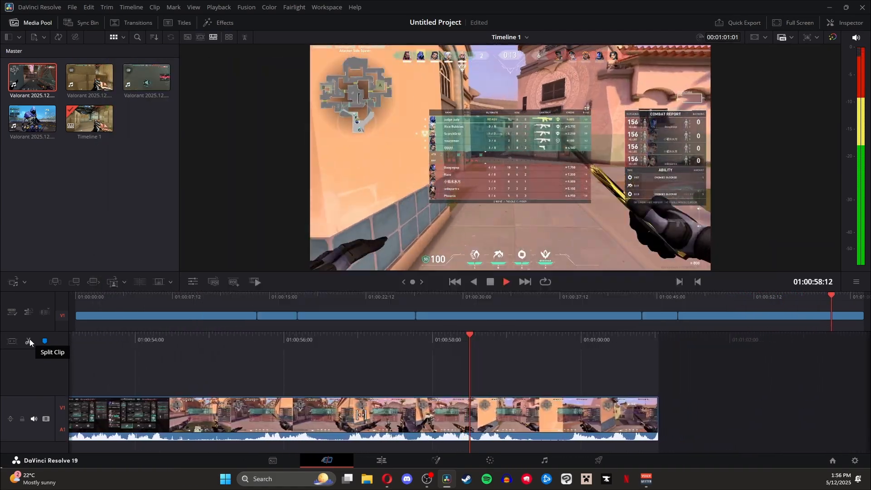
{"action": "left_click", "coordinate": [29, 339]}
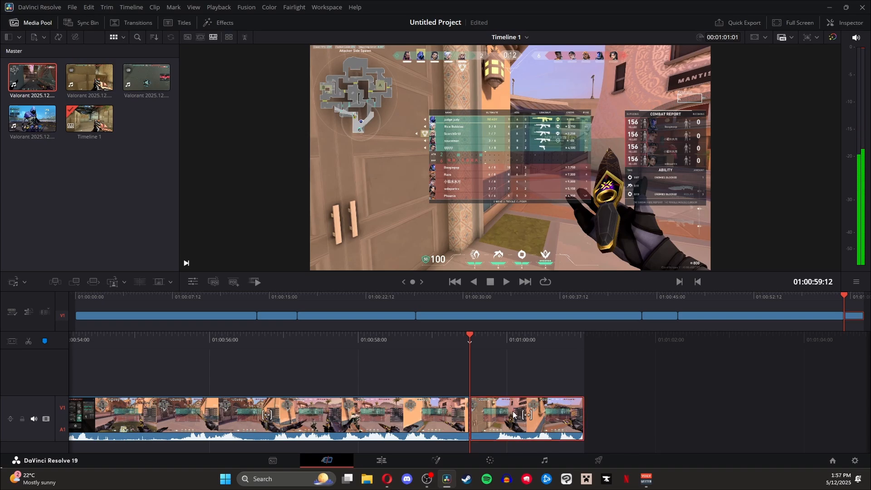
{"action": "key", "text": "BackSpace"}
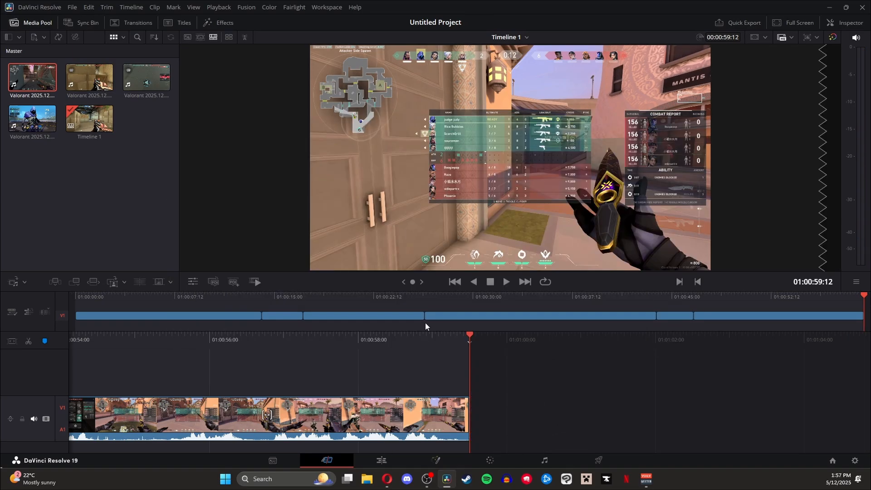
- Switch to the Edit page and move the last clip slightly later, leaving a short gap before it
{"action": "left_click", "coordinate": [391, 462]}
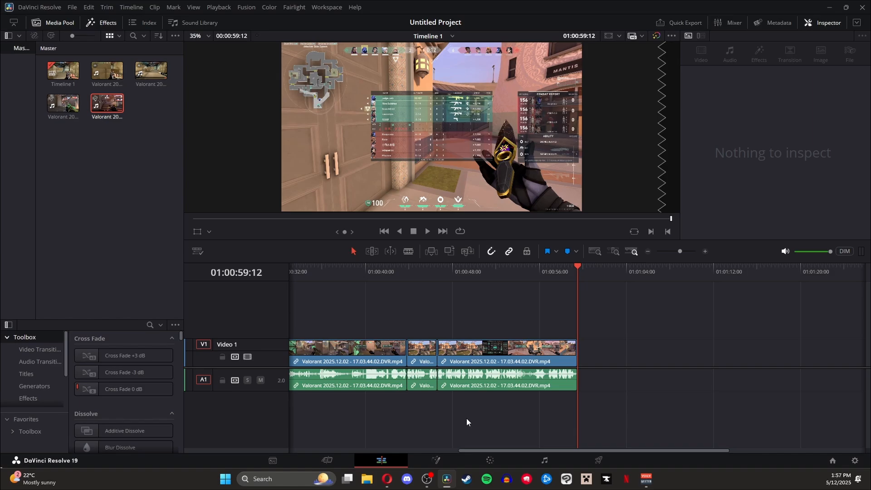
{"action": "left_click", "coordinate": [648, 252]}
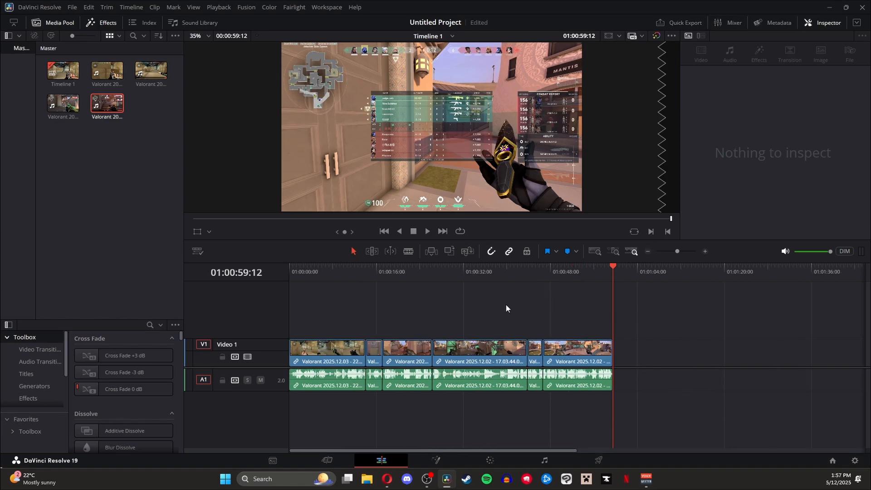
{"action": "left_click_drag", "start_coordinate": [561, 360], "coordinate": [574, 358]}
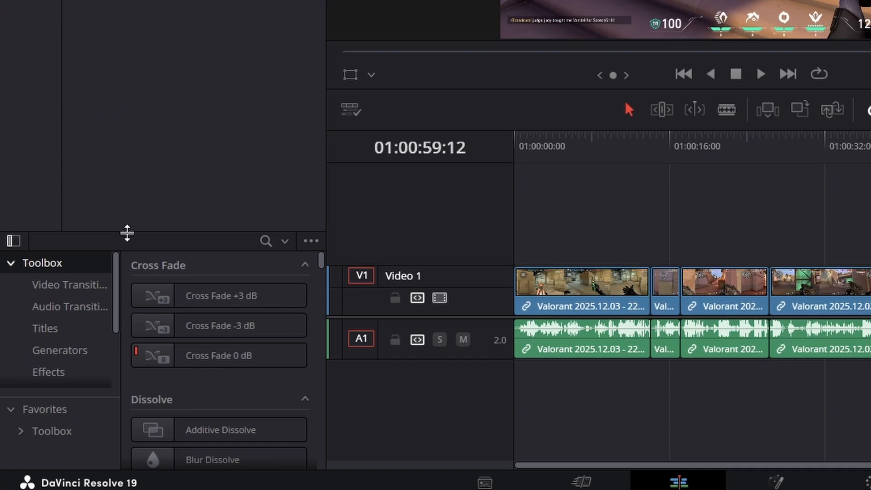
- Apply the Heart video transition to the start of the last clip on Video 1
{"action": "left_click_drag", "start_coordinate": [72, 319], "coordinate": [33, 209]}
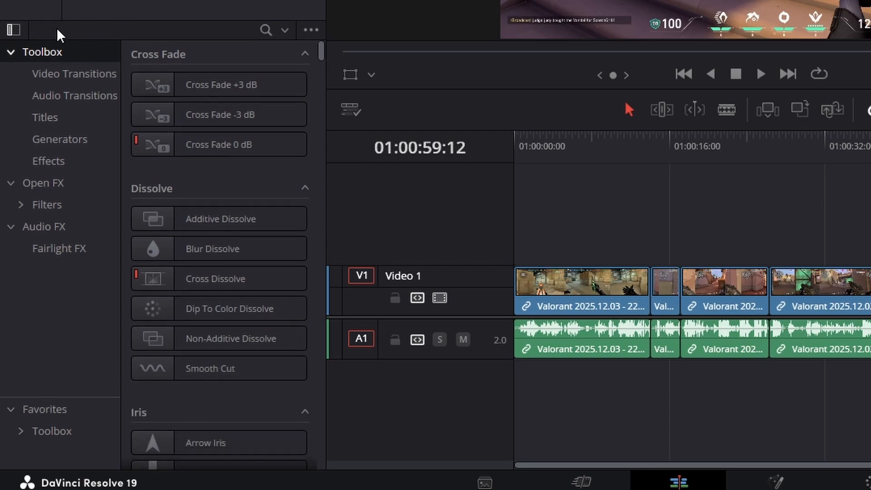
{"action": "left_click", "coordinate": [58, 78]}
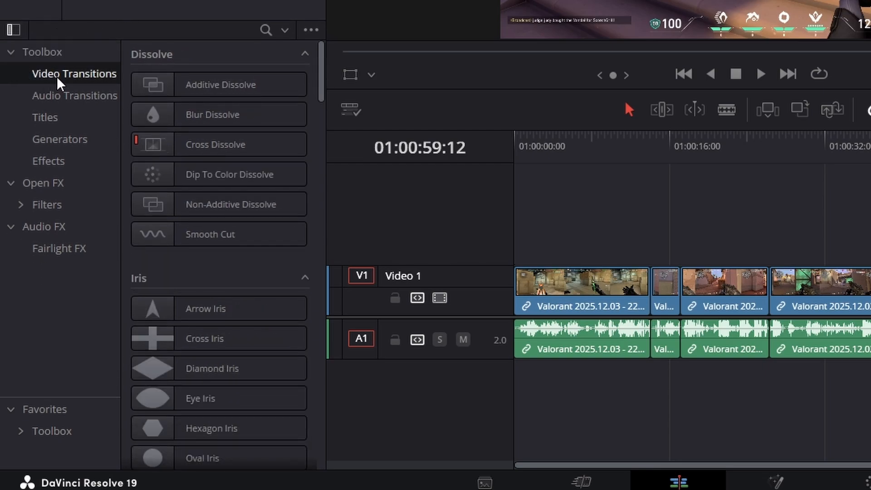
{"action": "scroll", "coordinate": [249, 140], "scroll_direction": "down", "scroll_amount": 10}
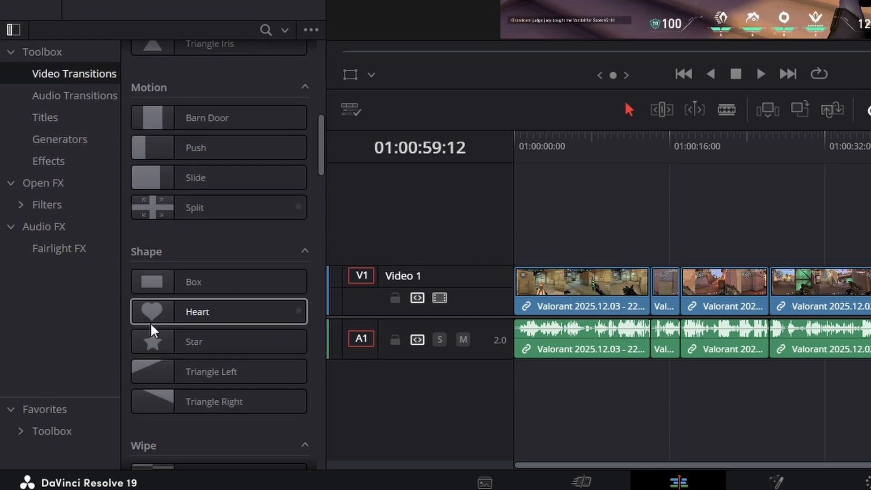
{"action": "left_click_drag", "start_coordinate": [200, 320], "coordinate": [584, 350]}
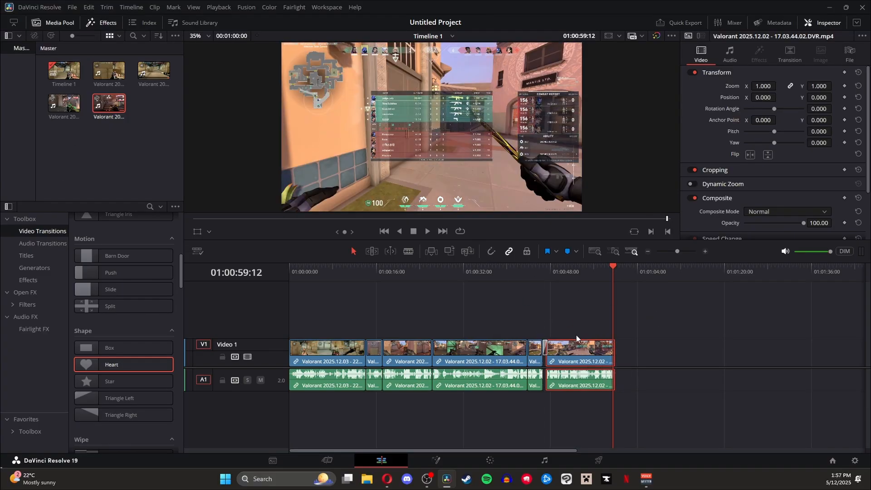
- Add the piano-sparkles sound from the Sounds folder on Expansion (D:) to a new audio track beneath the Heart transition
{"action": "left_click", "coordinate": [366, 480]}
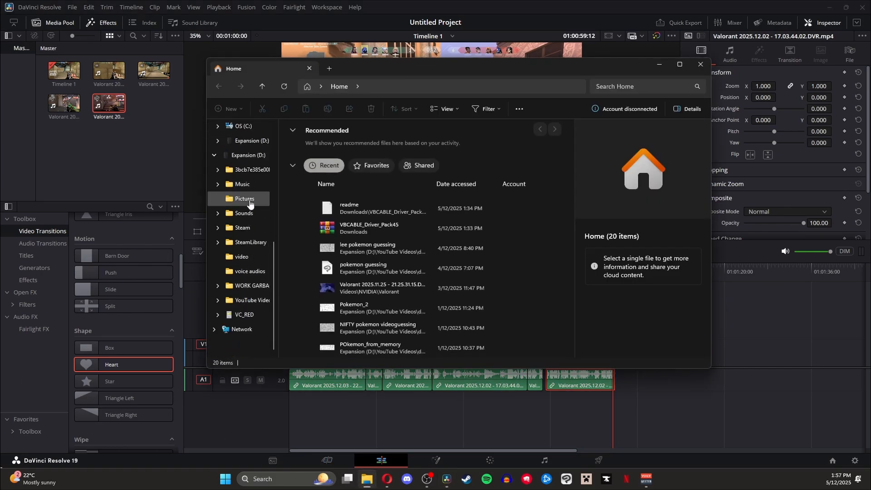
{"action": "left_click", "coordinate": [244, 213]}
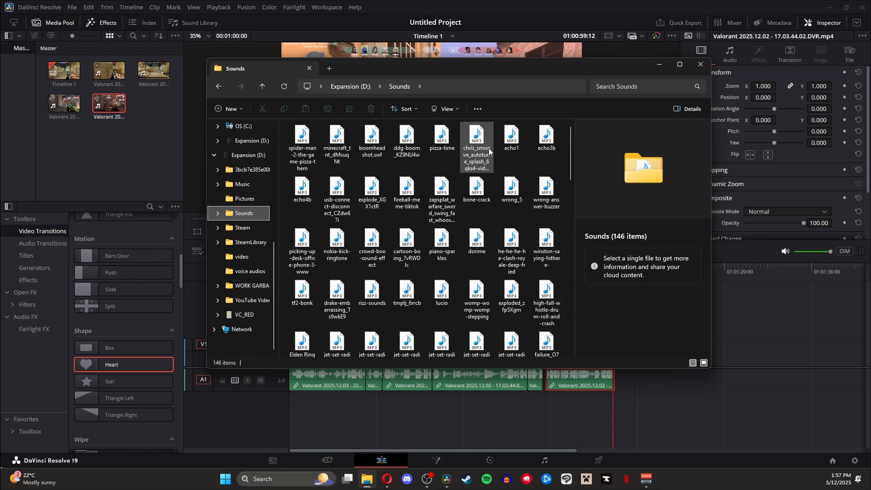
{"action": "left_click", "coordinate": [635, 86]}
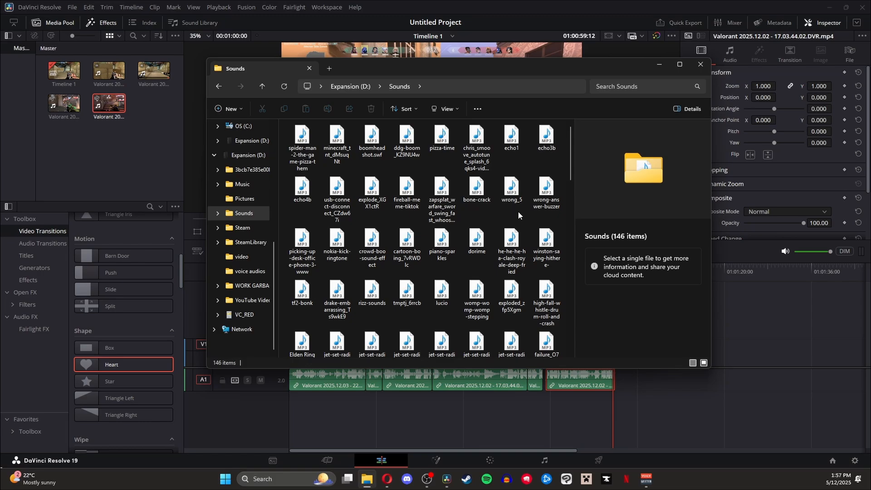
{"action": "left_click", "coordinate": [446, 249]}
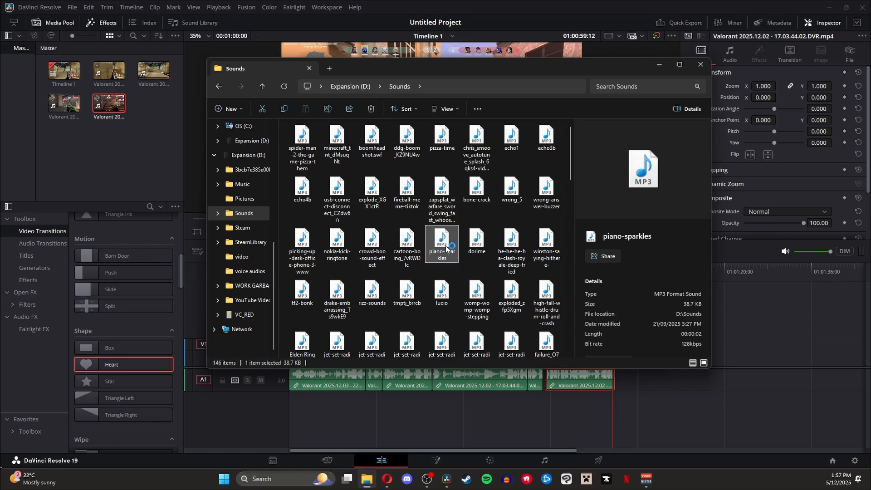
{"action": "left_click", "coordinate": [307, 90]}
{"action": "left_click_drag", "start_coordinate": [442, 241], "coordinate": [560, 285]}
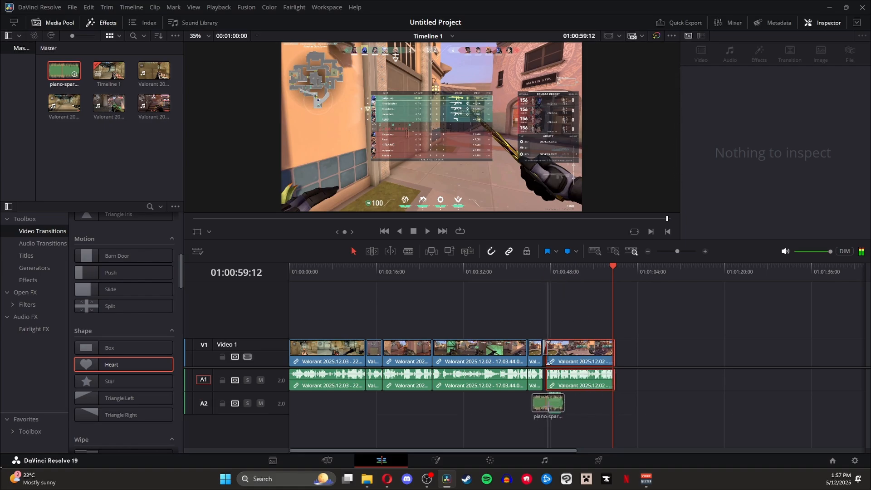
{"action": "left_click_drag", "start_coordinate": [542, 402], "coordinate": [543, 403]}
- Play back the Heart transition together with the piano-sparkles sound and examine their alignment on the timeline
{"action": "left_click", "coordinate": [705, 251]}
{"action": "left_click", "coordinate": [705, 251]}
{"action": "left_click", "coordinate": [706, 251]}
{"action": "left_click", "coordinate": [706, 251]}
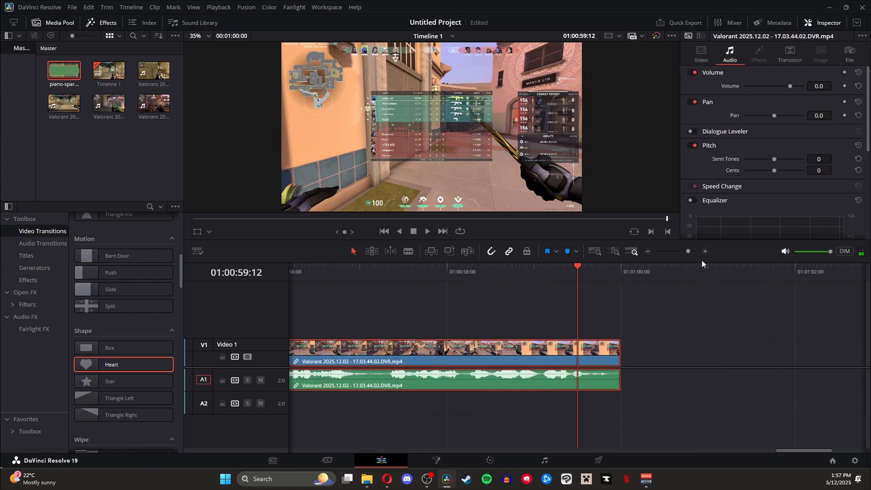
{"action": "scroll", "coordinate": [492, 380], "scroll_direction": "left", "scroll_amount": 5}
{"action": "scroll", "coordinate": [492, 379], "scroll_direction": "left", "scroll_amount": 8}
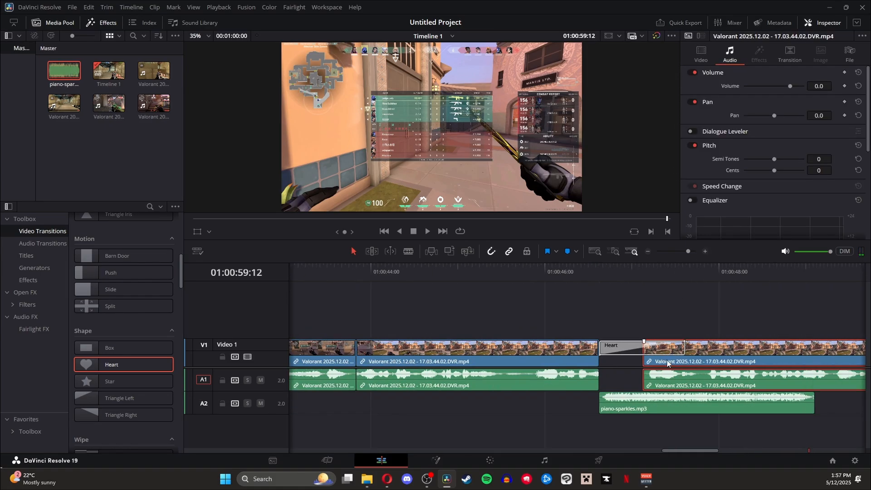
{"action": "left_click", "coordinate": [567, 269]}
{"action": "key", "text": "space"}
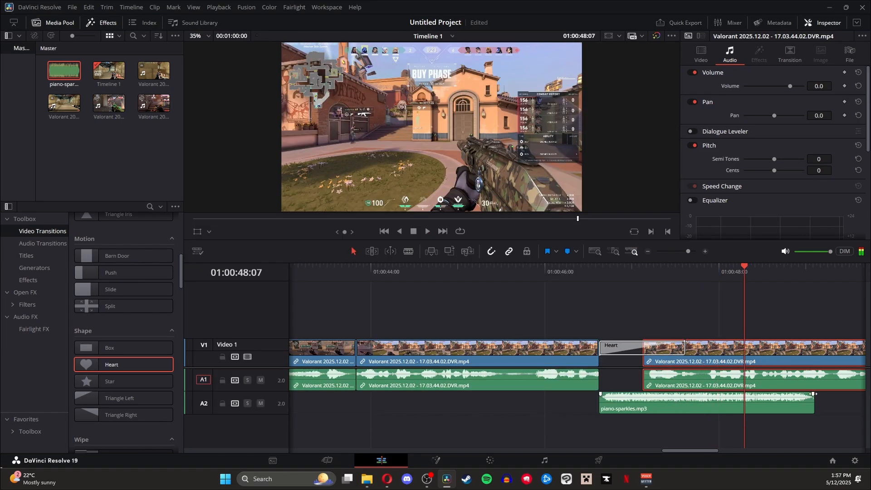
{"action": "left_click", "coordinate": [649, 252]}
{"action": "left_click", "coordinate": [649, 253]}
{"action": "key", "text": "space"}
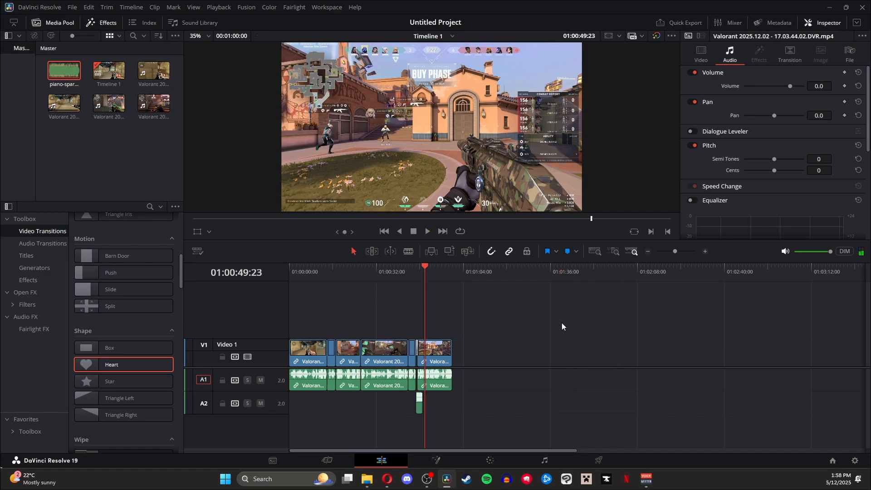
- Examine the video and audio properties available for the timeline clips in the Inspector
{"action": "left_click_drag", "start_coordinate": [463, 319], "coordinate": [285, 406]}
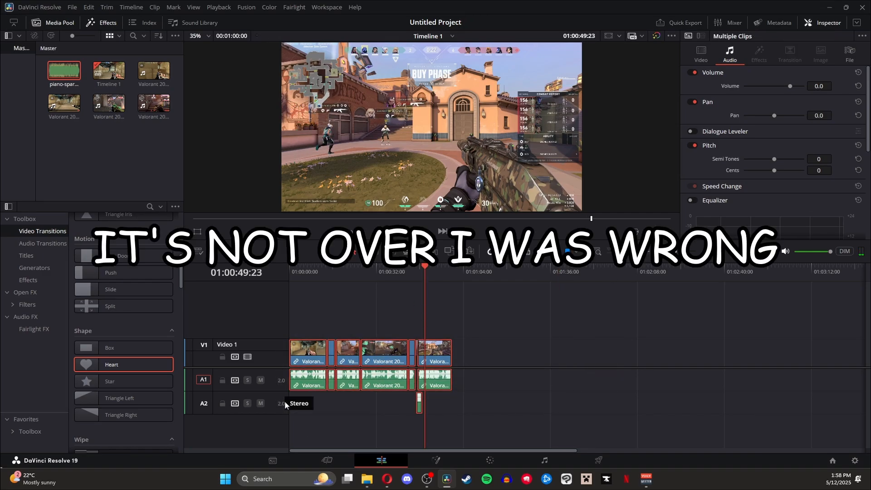
{"action": "scroll", "coordinate": [562, 411], "scroll_direction": "up", "scroll_amount": 3}
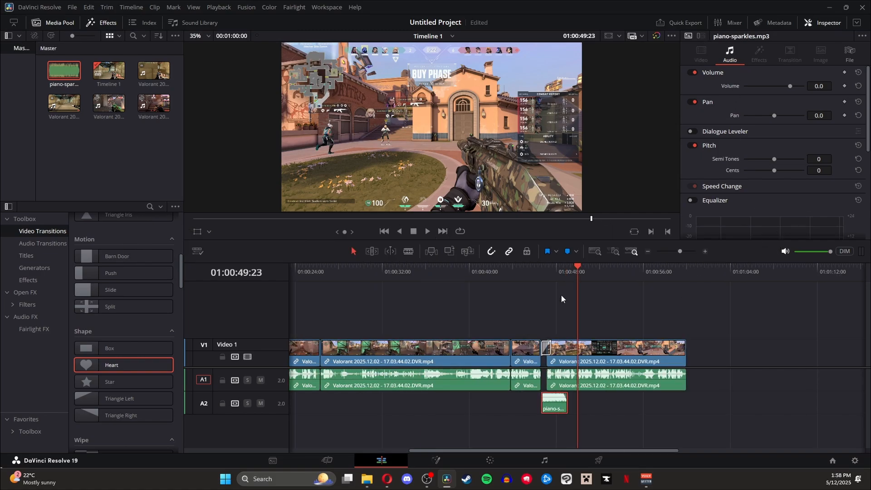
{"action": "left_click", "coordinate": [706, 50]}
{"action": "left_click", "coordinate": [725, 55]}
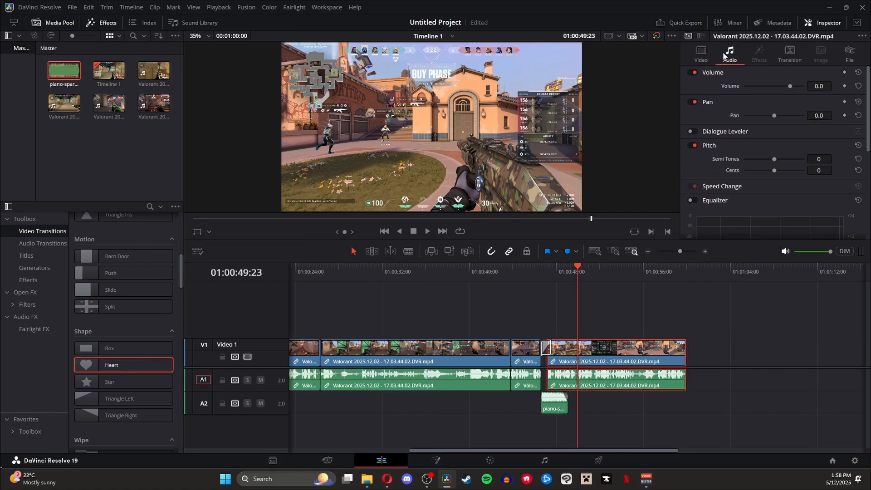
{"action": "scroll", "coordinate": [438, 343], "scroll_direction": "left", "scroll_amount": 5}
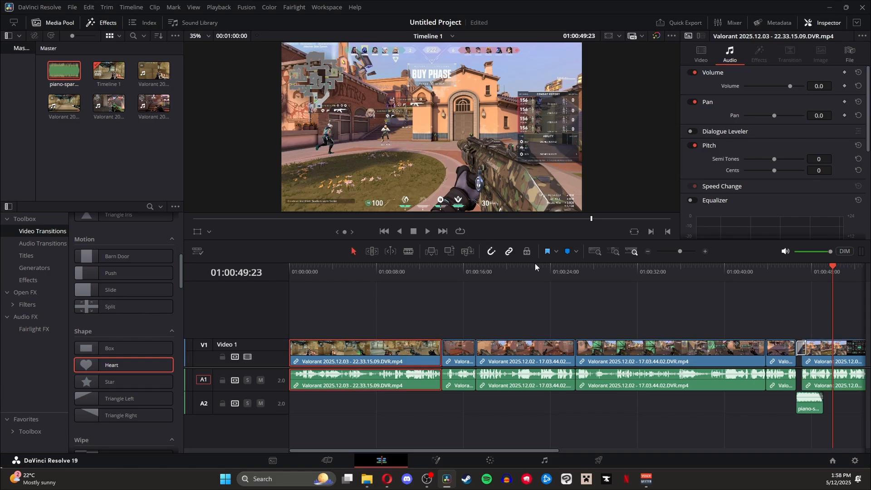
- Try a position X of 567 and a rotation angle of -232.6 on the first clip at 01:00:11:18, and undo the transform changes
{"action": "left_click", "coordinate": [701, 53]}
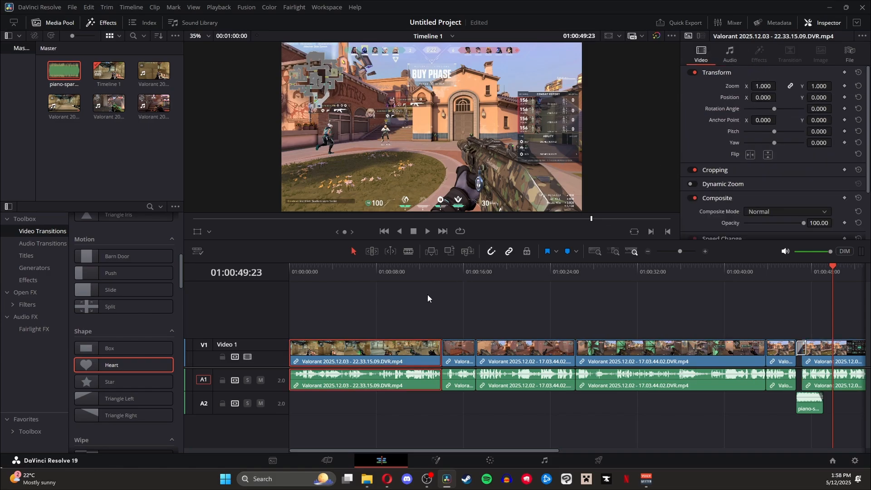
{"action": "left_click", "coordinate": [417, 270]}
{"action": "left_click_drag", "start_coordinate": [767, 84], "coordinate": [715, 109]}
{"action": "key", "text": "ctrl+z"}
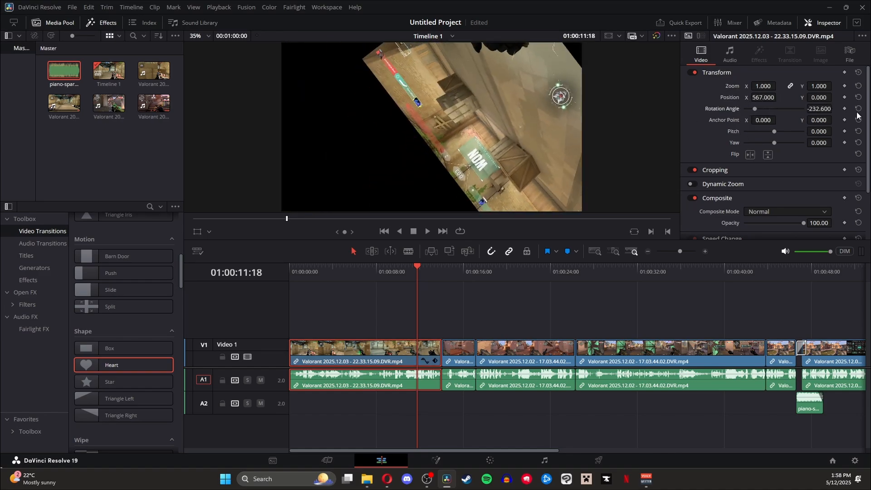
{"action": "key", "text": "ctrl+z"}
{"action": "key", "text": "ctrl+z"}
{"action": "mouse_move", "coordinate": [827, 132]}
{"action": "left_mouse_down"}
{"action": "mouse_move", "coordinate": [835, 132]}
{"action": "mouse_move", "coordinate": [827, 132]}
{"action": "left_mouse_up"}
{"action": "key", "text": "ctrl+z"}
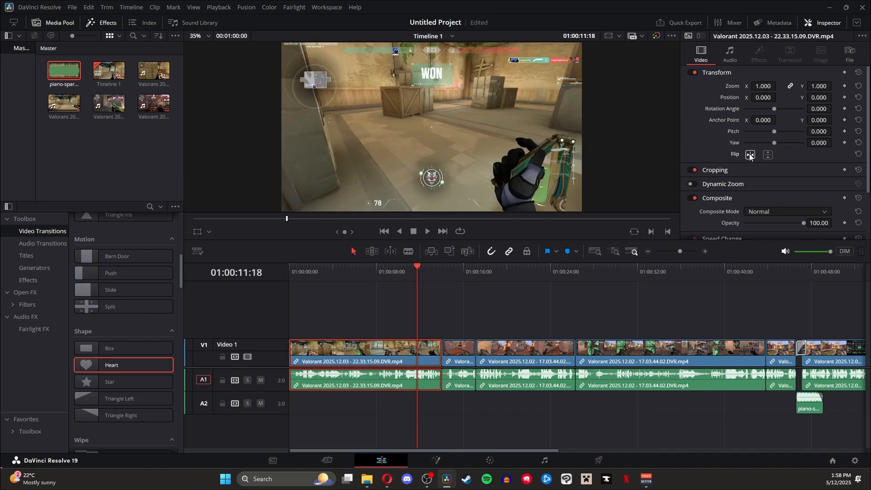
- Enable the equalizer on the second clip's audio and lower all four bands fully, setting bands 2 and 3 to -24 gain
{"action": "left_click", "coordinate": [730, 55]}
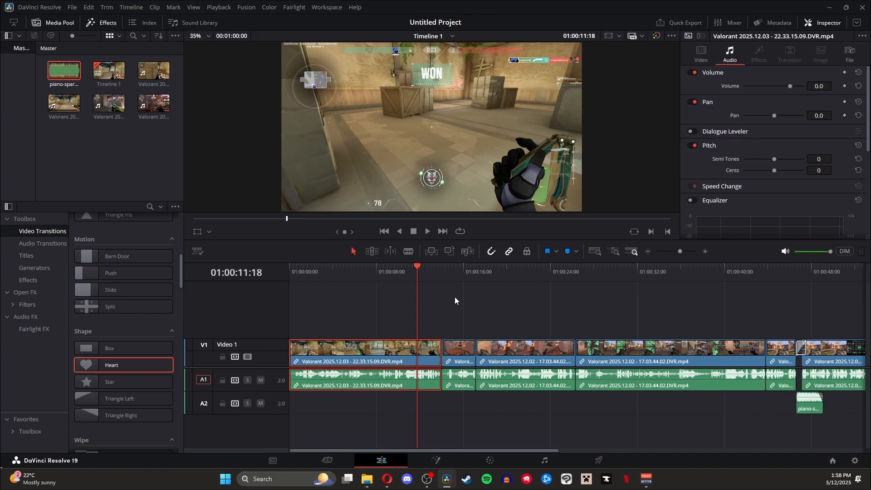
{"action": "left_click", "coordinate": [449, 277]}
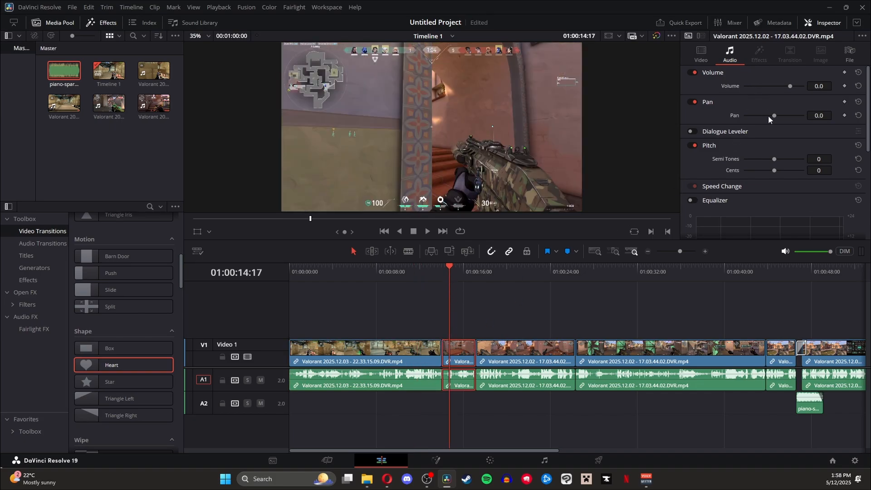
{"action": "scroll", "coordinate": [769, 115], "scroll_direction": "down", "scroll_amount": 3}
{"action": "left_click", "coordinate": [692, 91]}
{"action": "left_click_drag", "start_coordinate": [766, 160], "coordinate": [766, 193]}
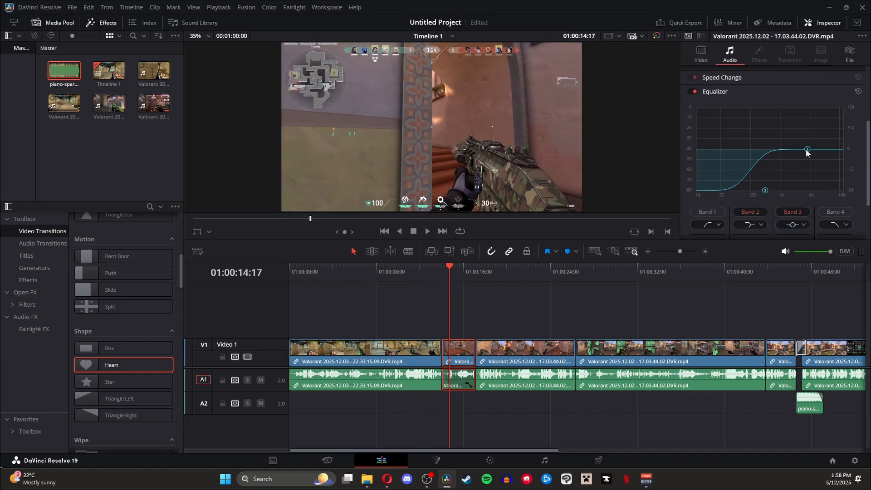
{"action": "left_click_drag", "start_coordinate": [808, 149], "coordinate": [809, 193]}
{"action": "scroll", "coordinate": [772, 171], "scroll_direction": "down", "scroll_amount": 3}
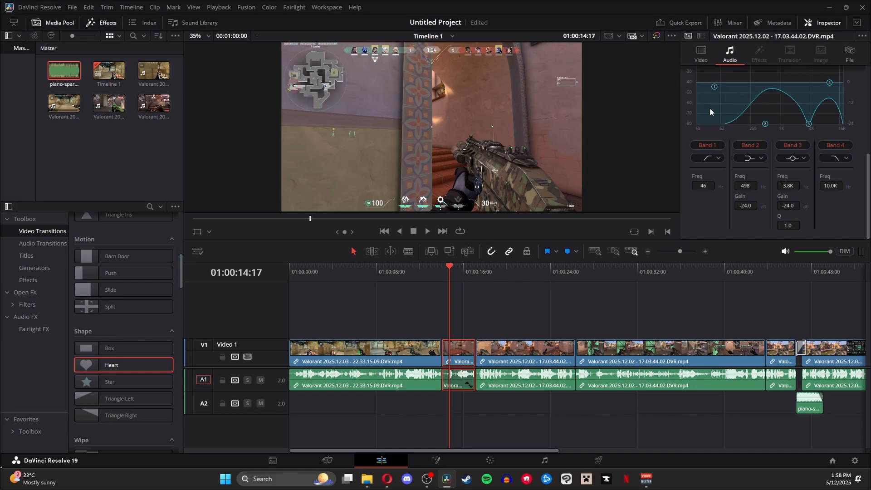
{"action": "left_click_drag", "start_coordinate": [830, 83], "coordinate": [824, 124]}
{"action": "scroll", "coordinate": [774, 152], "scroll_direction": "up", "scroll_amount": 3}
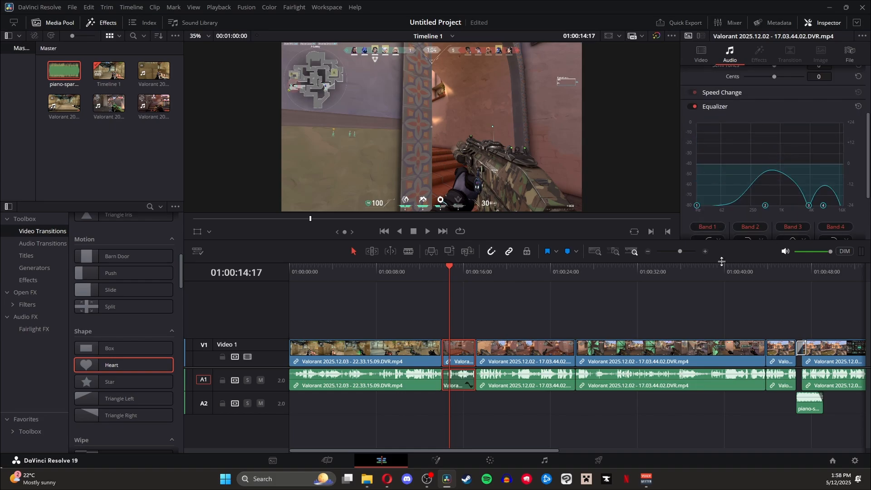
- Enlarge the viewer and play back the second clip from its start with the equalizer enabled
{"action": "left_click_drag", "start_coordinate": [718, 261], "coordinate": [722, 311]}
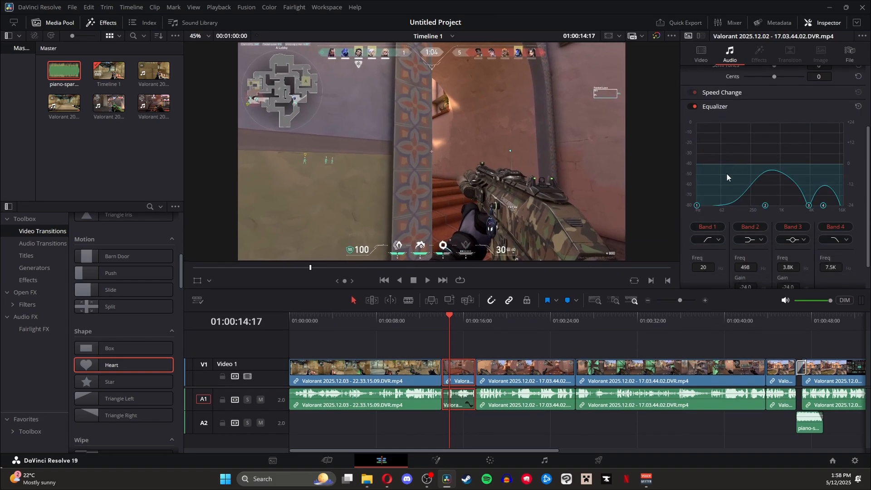
{"action": "left_click", "coordinate": [442, 321]}
{"action": "key", "text": "space"}
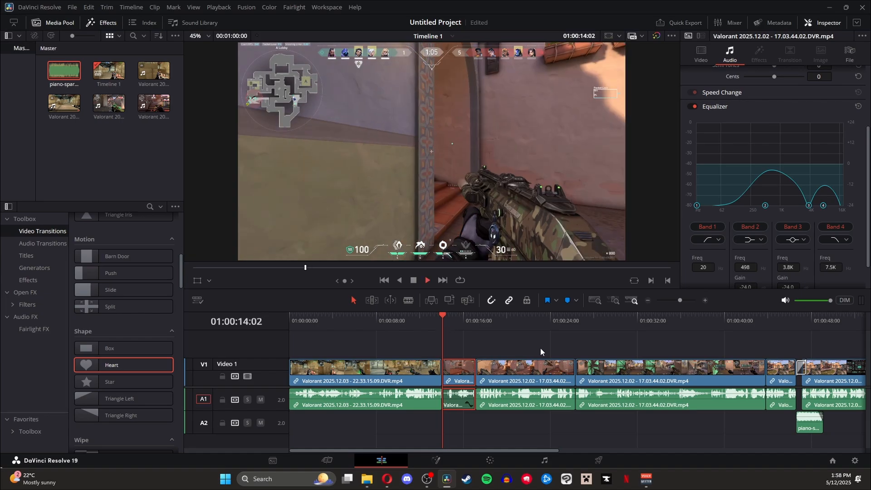
{"action": "key", "text": "space"}
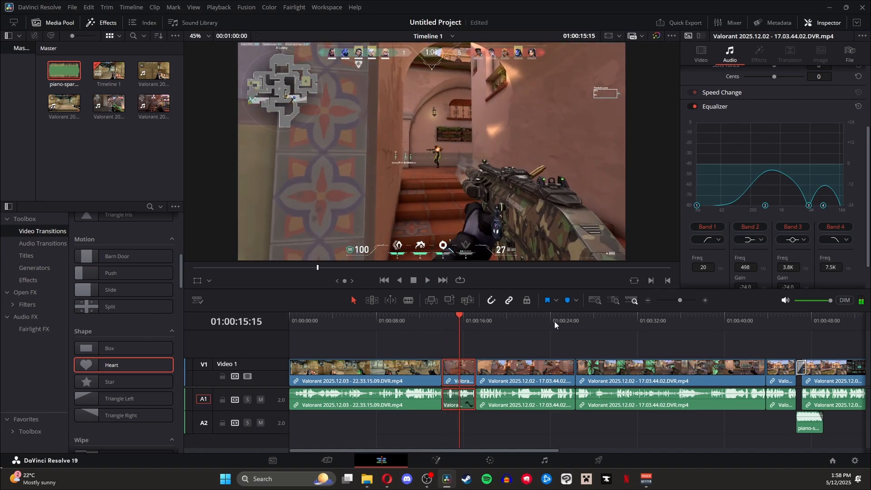
- Compare the second clip's audio with the equalizer disabled and re-enabled by replaying it from its start
{"action": "left_click", "coordinate": [442, 320]}
{"action": "key", "text": "space"}
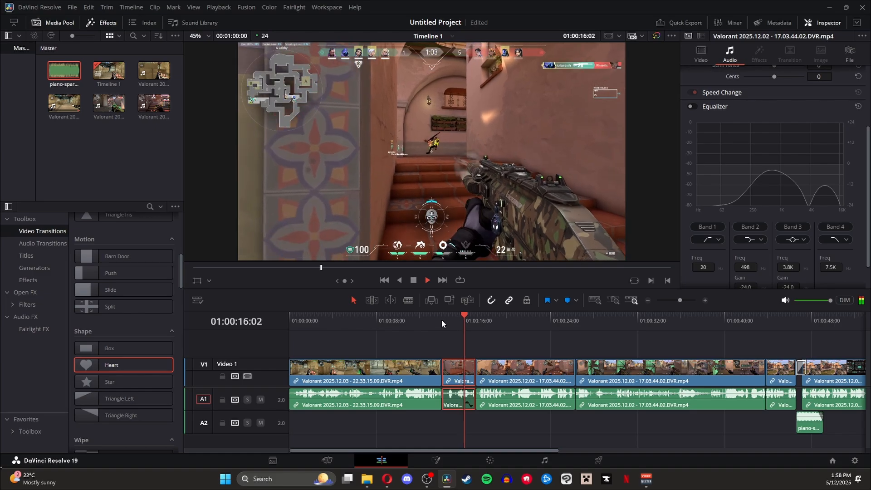
{"action": "key", "text": "space"}
{"action": "left_click", "coordinate": [442, 320]}
{"action": "left_click", "coordinate": [691, 108]}
{"action": "key", "text": "space"}
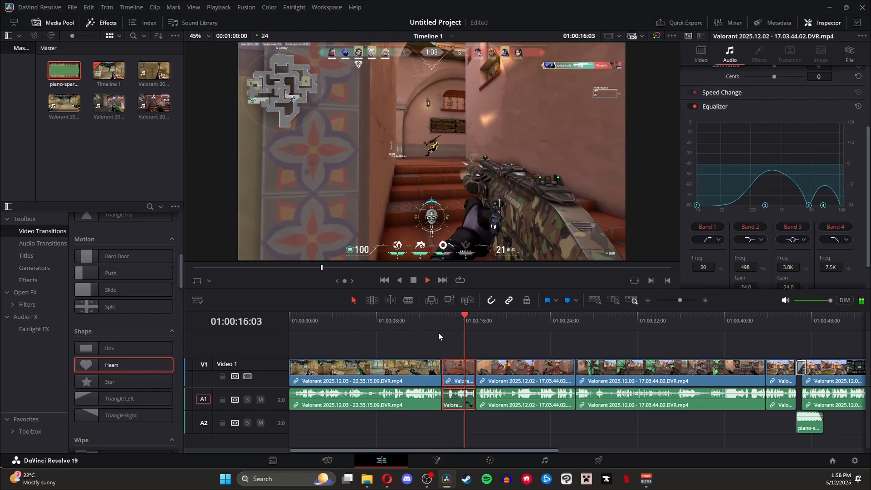
{"action": "key", "text": "space"}
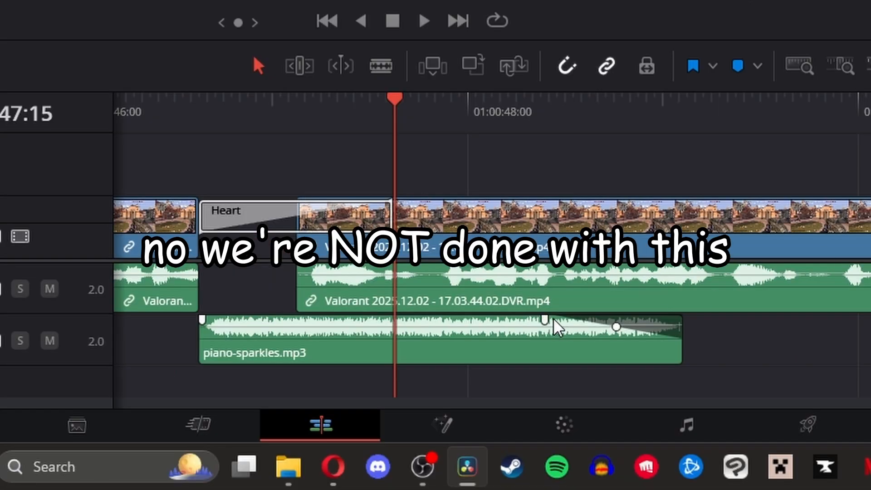
- Try a longer fade-out with an adjusted curve on the piano-sparkles clip, and undo the fade changes
{"action": "left_click_drag", "start_coordinate": [486, 417], "coordinate": [481, 413]}
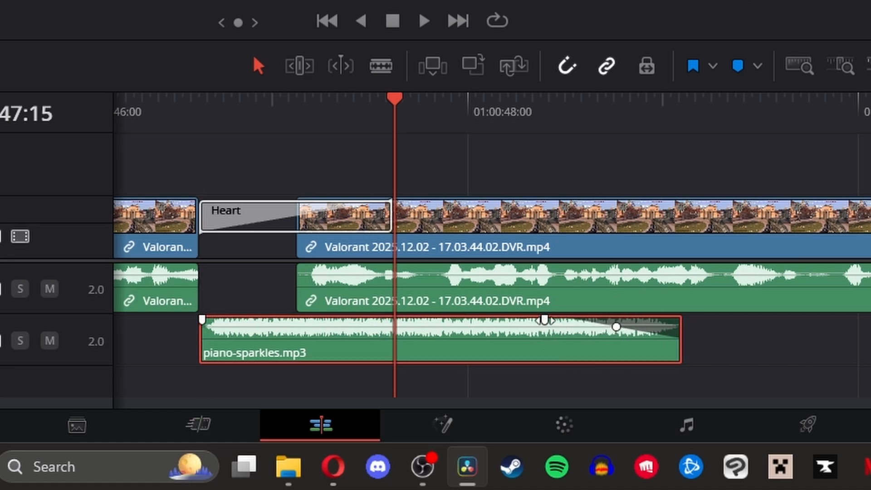
{"action": "left_click_drag", "start_coordinate": [545, 320], "coordinate": [434, 319]}
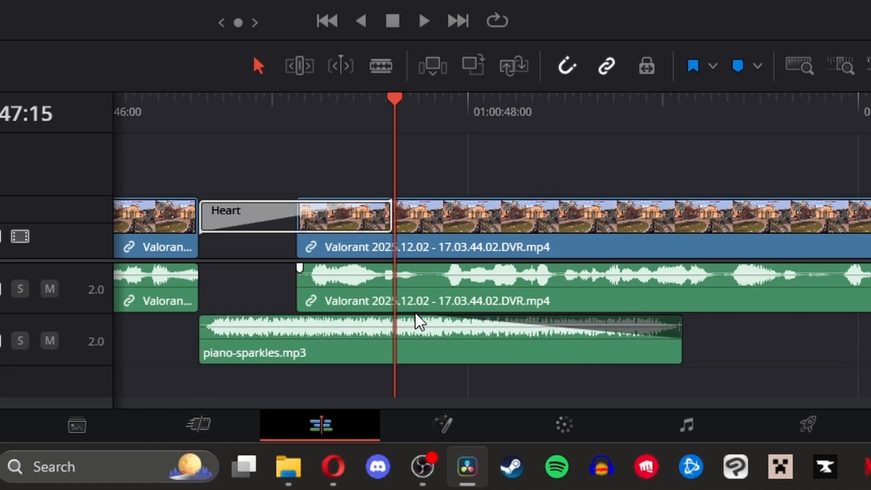
{"action": "left_click_drag", "start_coordinate": [556, 329], "coordinate": [546, 331]}
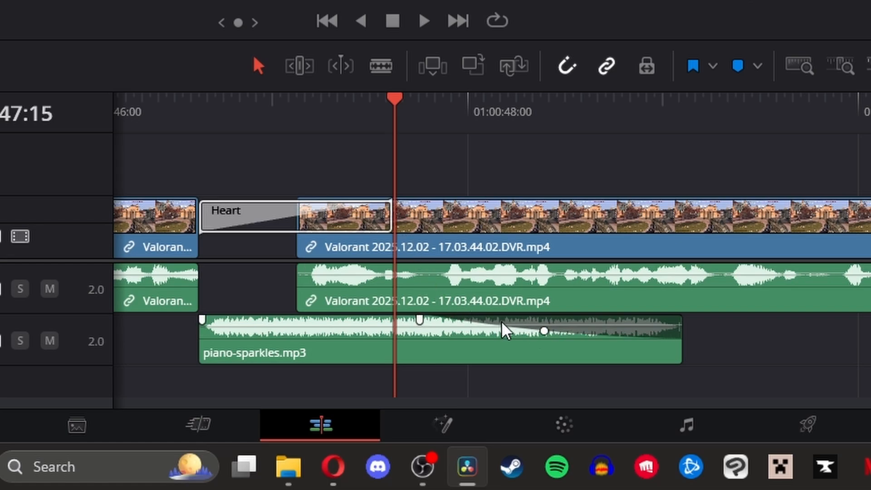
{"action": "left_click_drag", "start_coordinate": [544, 333], "coordinate": [541, 335]}
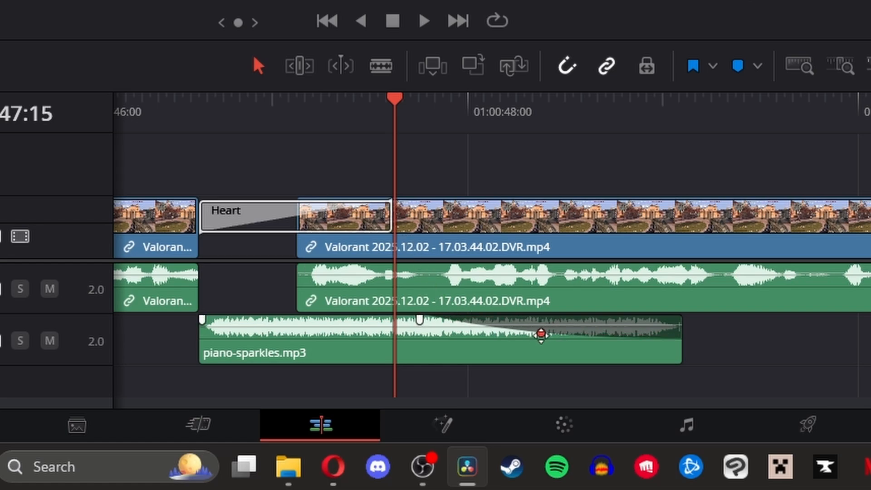
{"action": "key", "text": "ctrl+z"}
{"action": "key", "text": "ctrl+z"}
{"action": "key", "text": "ctrl+z"}
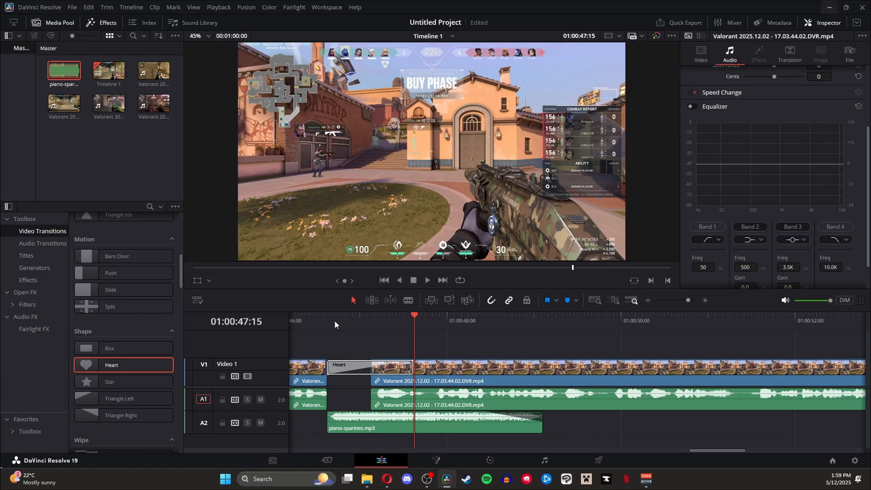
{"action": "left_click", "coordinate": [202, 110]}
{"action": "key", "text": "space"}
{"action": "key", "text": "space"}
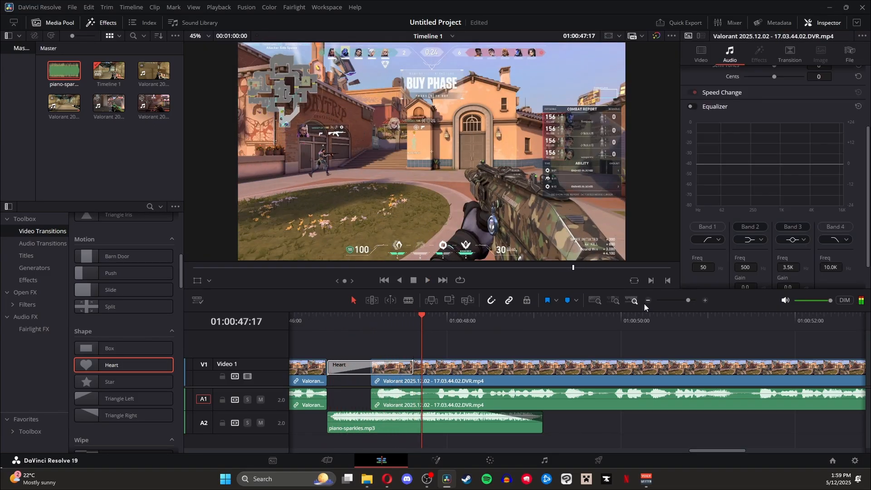
{"action": "left_click", "coordinate": [648, 300]}
{"action": "left_click", "coordinate": [649, 300]}
- On the Deliver page, name the render file awesome and set its location to D:\YouTube Videos\WIP Videos
{"action": "left_click", "coordinate": [599, 460]}
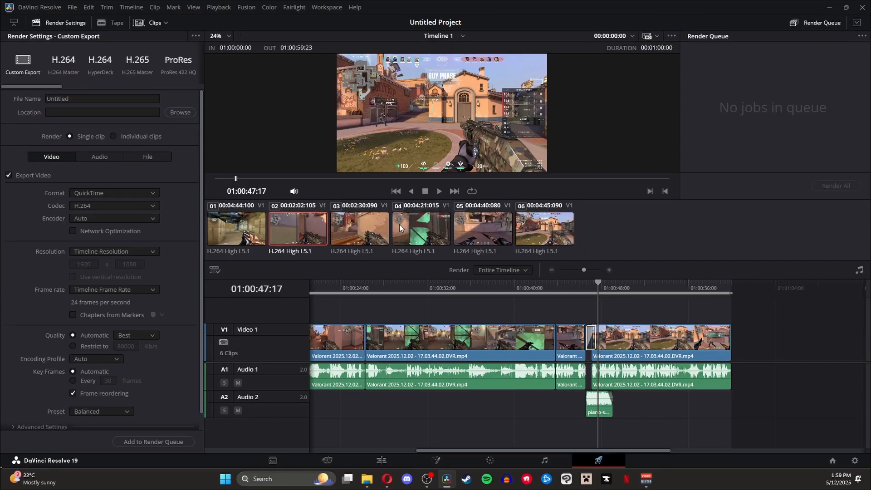
{"action": "type", "text": "awesome"}
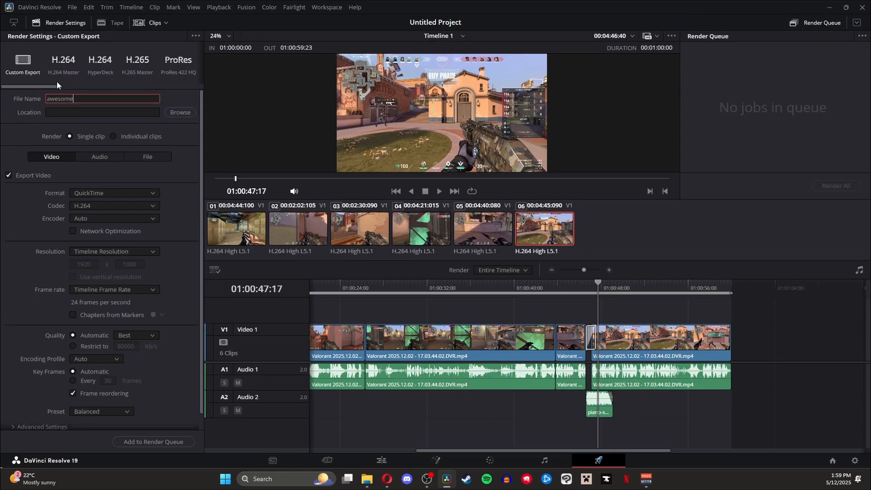
{"action": "left_click", "coordinate": [180, 112]}
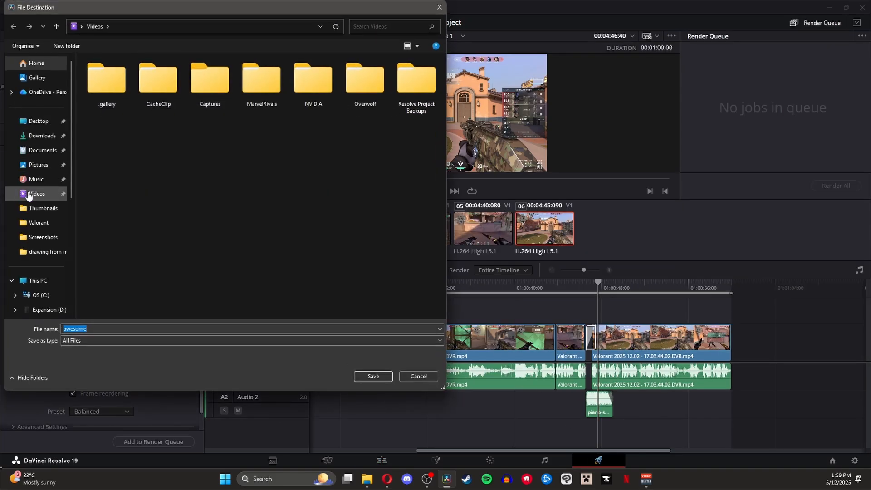
{"action": "scroll", "coordinate": [35, 225], "scroll_direction": "down", "scroll_amount": 5}
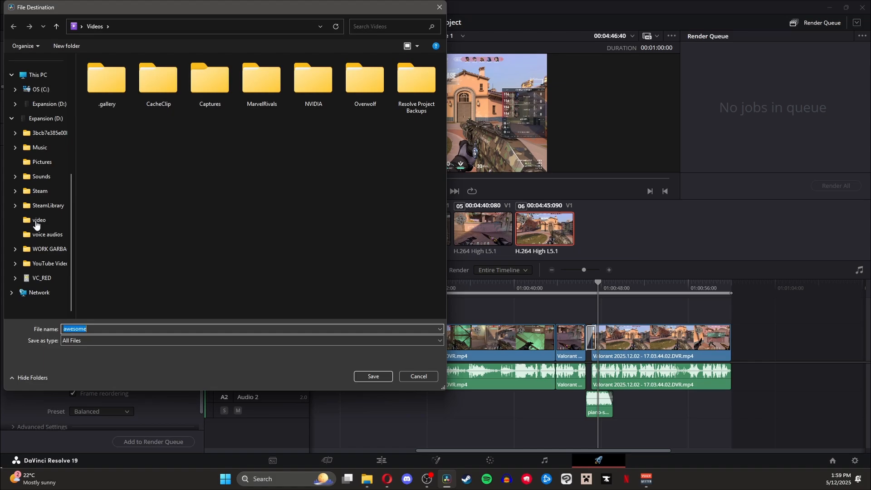
{"action": "left_click", "coordinate": [47, 264]}
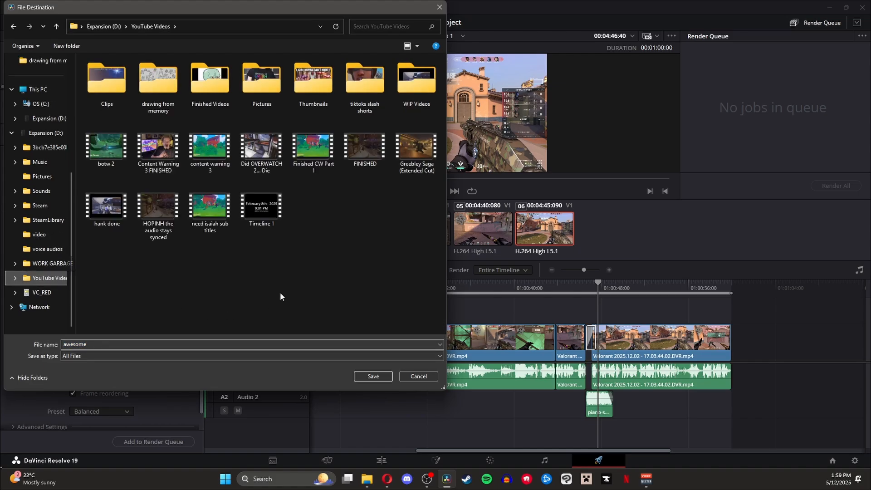
{"action": "double_click", "coordinate": [399, 89]}
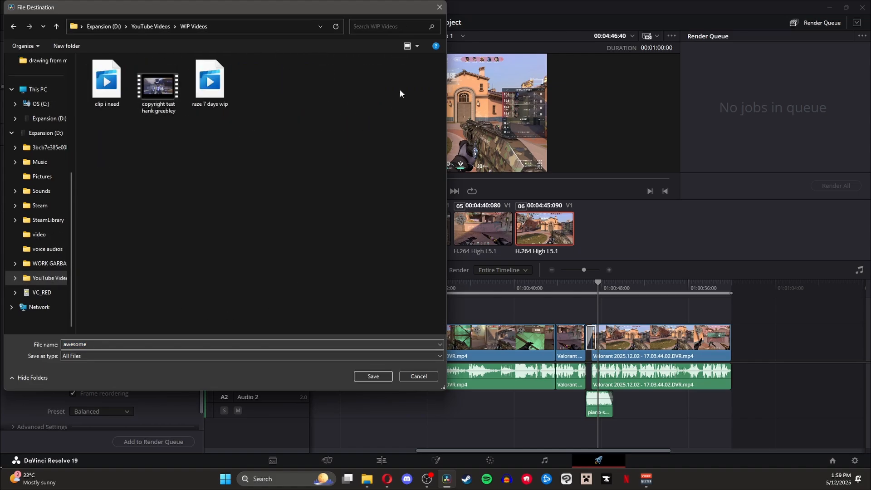
{"action": "left_click", "coordinate": [374, 376]}
{"action": "scroll", "coordinate": [78, 161], "scroll_direction": "down", "scroll_amount": 1}
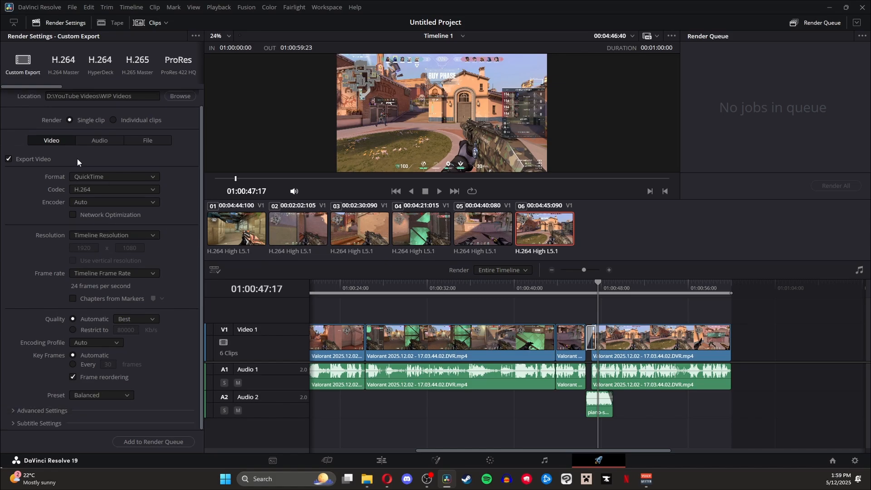
- Return to the Edit page and search the entire effects Toolbox for "title"
{"action": "left_click", "coordinate": [339, 457]}
{"action": "left_click", "coordinate": [365, 460]}
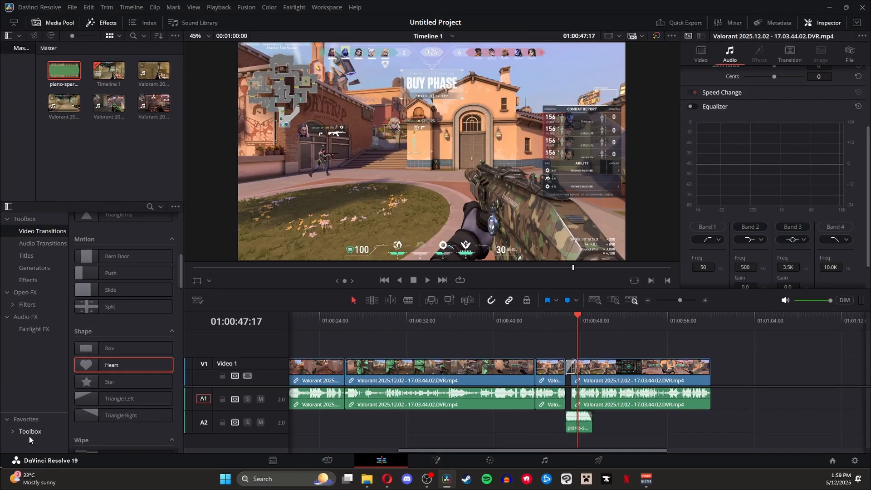
{"action": "left_click", "coordinate": [14, 431]}
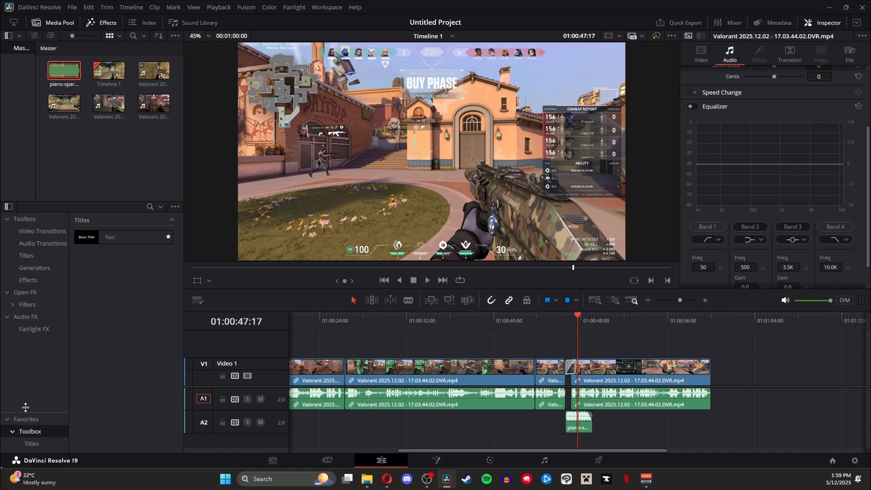
{"action": "left_click", "coordinate": [27, 220]}
{"action": "left_click", "coordinate": [149, 207]}
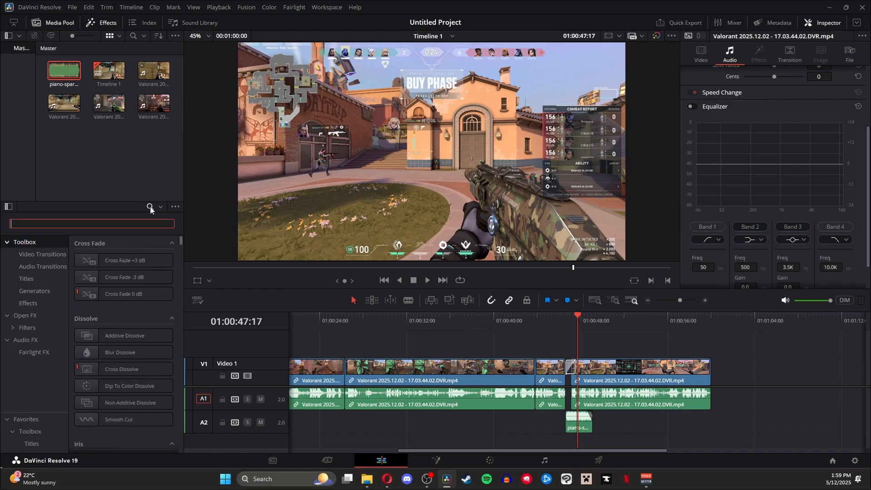
{"action": "type", "text": "title"}
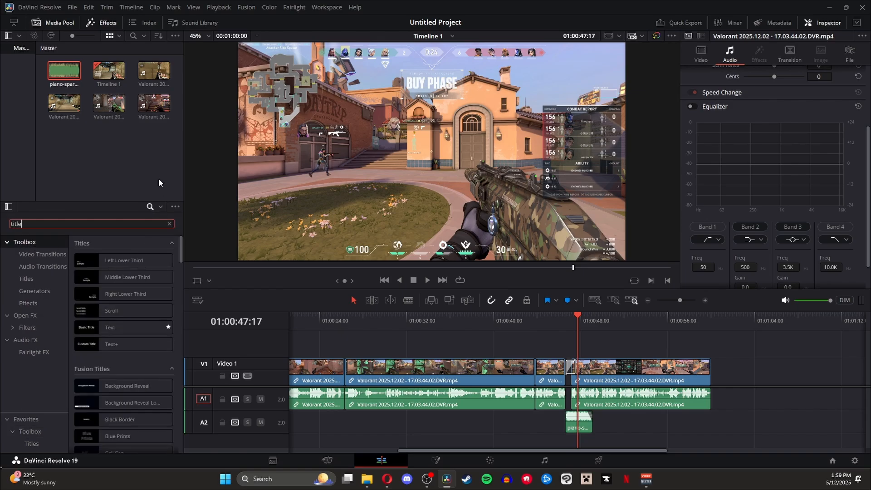
- Add a Text title with a short fade-in on Video 2 above the second clip, starting at about 01:00:15:01, and preview it
{"action": "scroll", "coordinate": [119, 302], "scroll_direction": "down", "scroll_amount": 6}
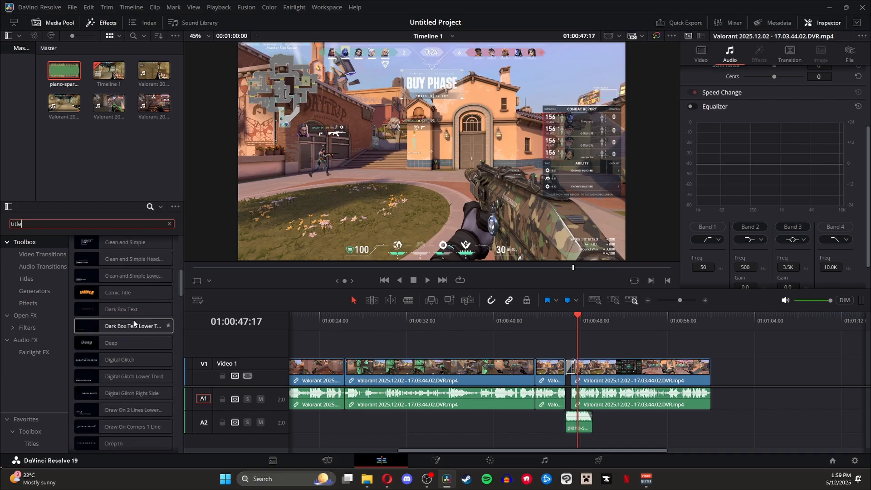
{"action": "scroll", "coordinate": [134, 319], "scroll_direction": "down", "scroll_amount": 10}
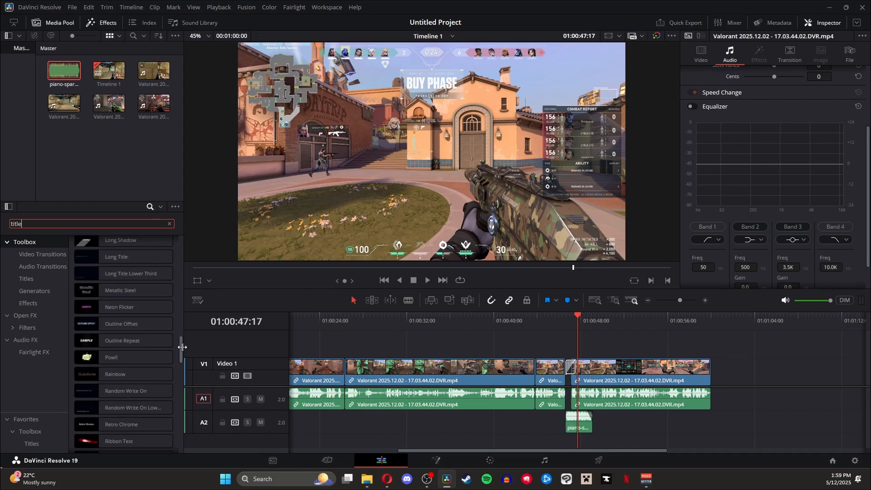
{"action": "left_click_drag", "start_coordinate": [181, 350], "coordinate": [178, 440]}
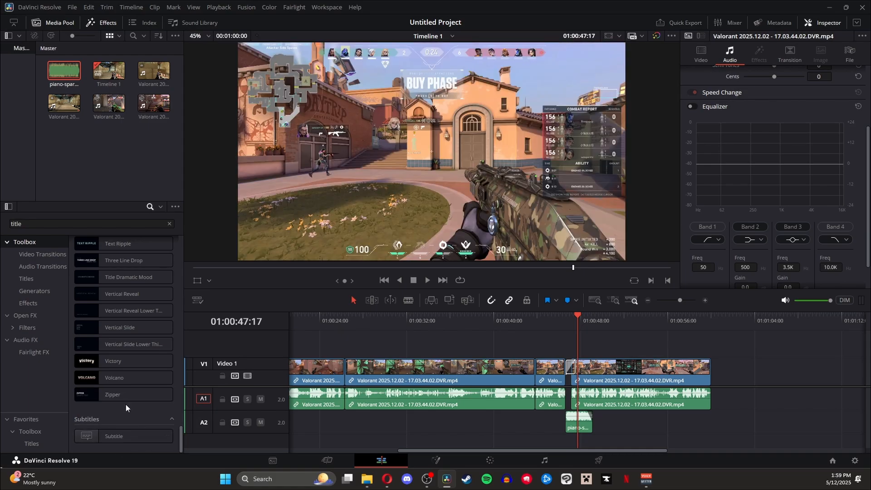
{"action": "scroll", "coordinate": [126, 406], "scroll_direction": "up", "scroll_amount": 20}
{"action": "left_click_drag", "start_coordinate": [133, 323], "coordinate": [559, 342]}
{"action": "left_click_drag", "start_coordinate": [836, 347], "coordinate": [464, 334]}
{"action": "left_click", "coordinate": [453, 322]}
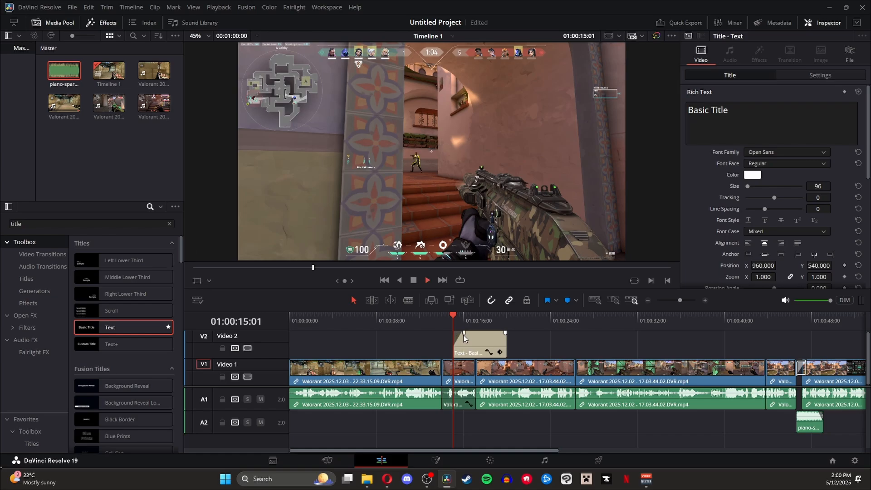
{"action": "key", "text": "space"}
{"action": "key", "text": "space"}
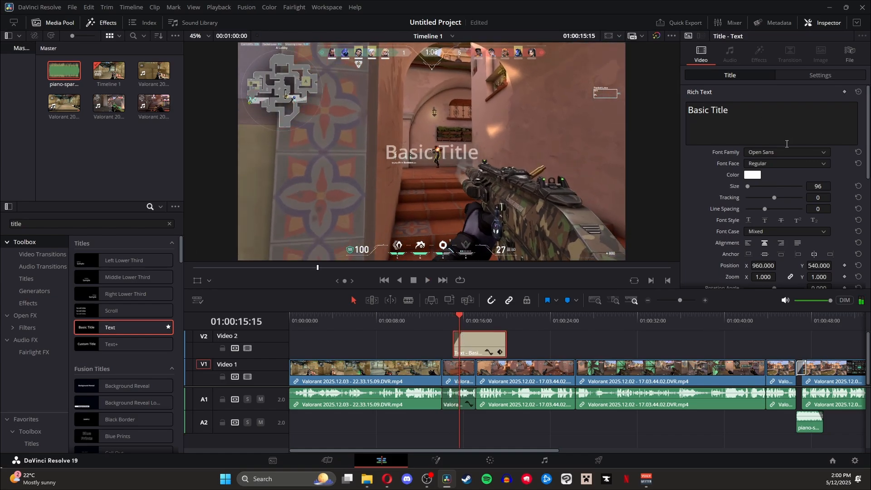
- Set the title's font family to Impact
{"action": "left_click", "coordinate": [777, 152]}
{"action": "scroll", "coordinate": [775, 250], "scroll_direction": "down", "scroll_amount": 3}
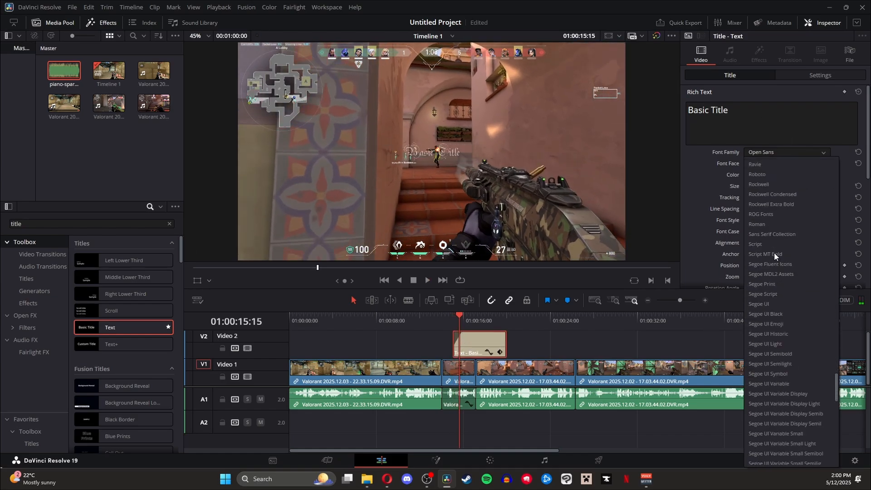
{"action": "scroll", "coordinate": [773, 337], "scroll_direction": "up", "scroll_amount": 15}
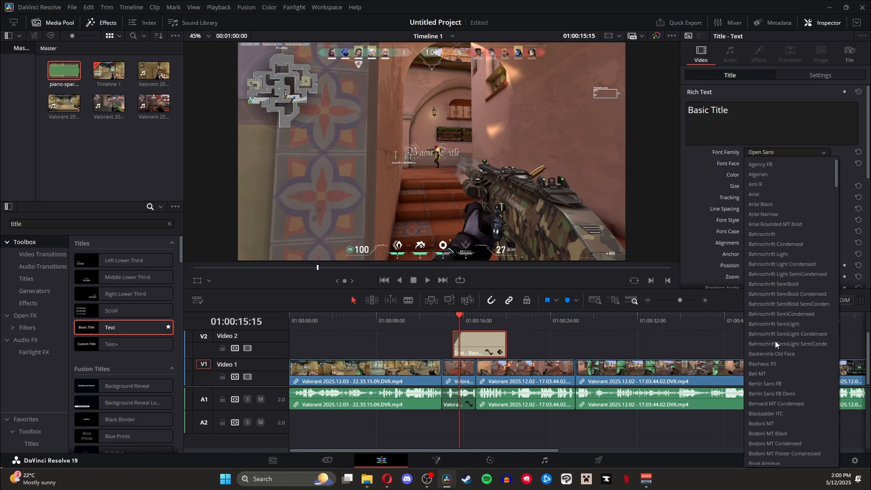
{"action": "scroll", "coordinate": [776, 340], "scroll_direction": "down", "scroll_amount": 8}
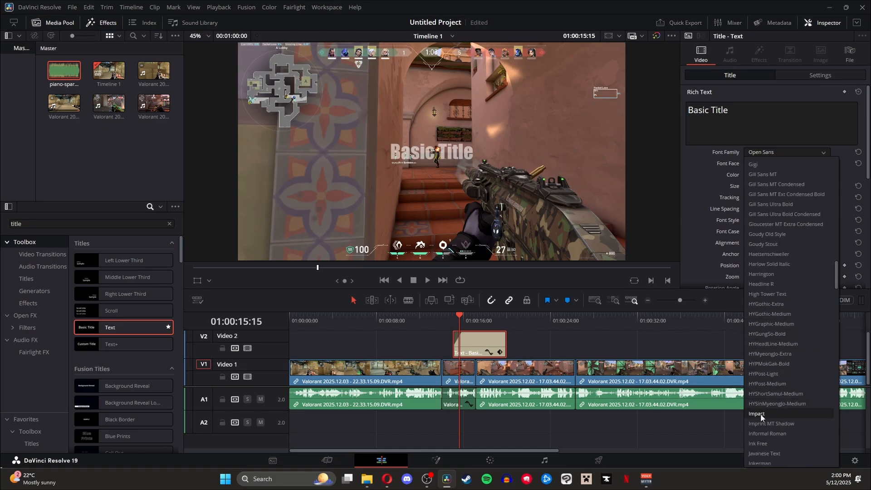
{"action": "left_click", "coordinate": [757, 414]}
- Give the title a black stroke of size 16 applied to the outside only
{"action": "scroll", "coordinate": [806, 208], "scroll_direction": "down", "scroll_amount": 2}
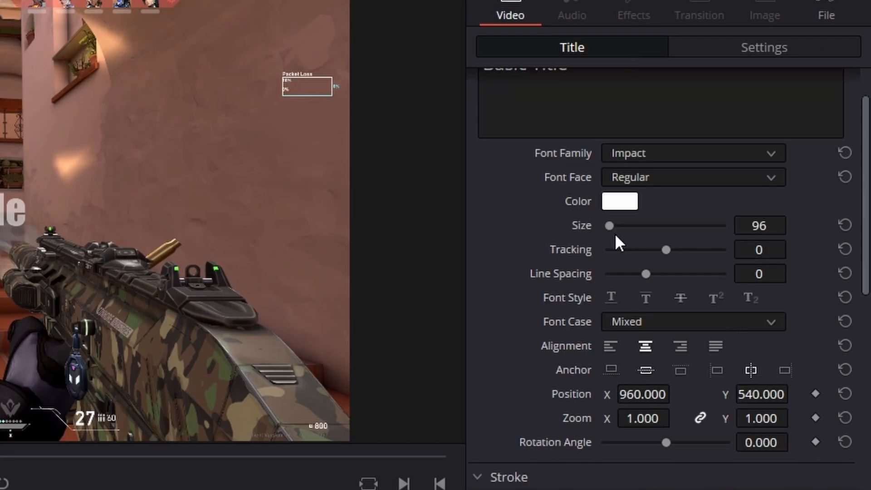
{"action": "scroll", "coordinate": [616, 235], "scroll_direction": "down", "scroll_amount": 4}
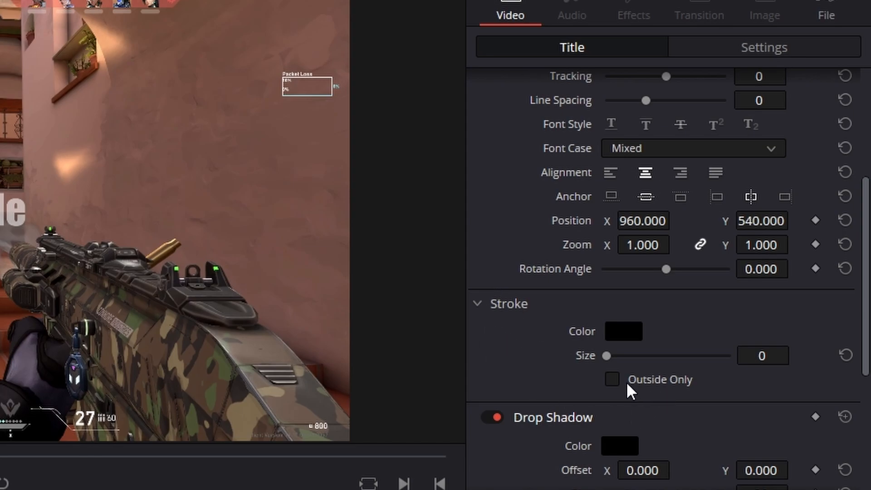
{"action": "left_click_drag", "start_coordinate": [607, 356], "coordinate": [730, 356]}
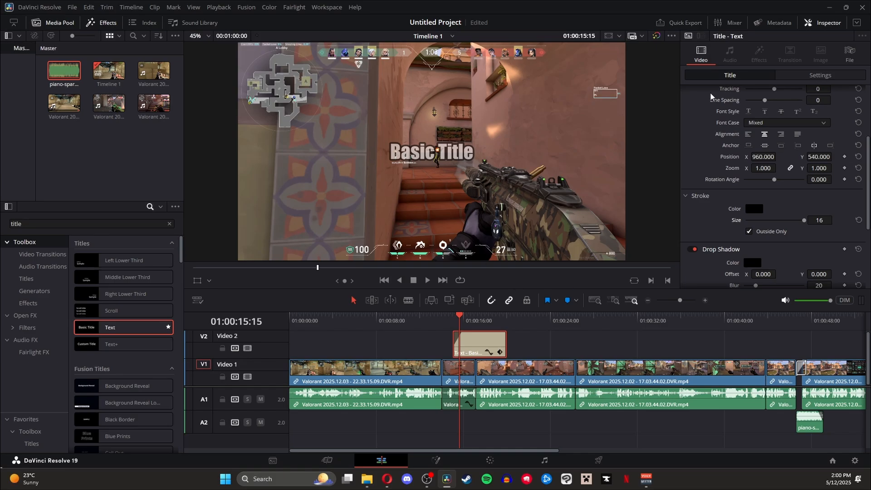
{"action": "left_click", "coordinate": [821, 75]}
{"action": "left_click", "coordinate": [730, 75]}
{"action": "scroll", "coordinate": [772, 136], "scroll_direction": "up", "scroll_amount": 3}
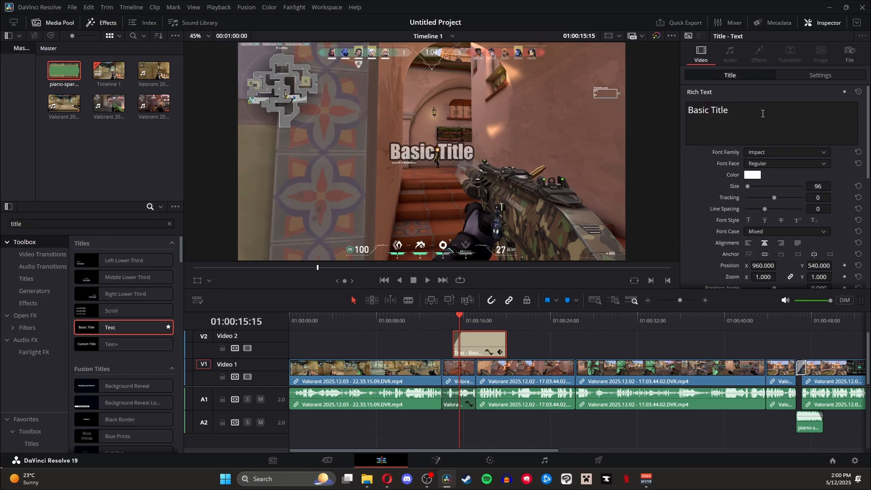
- Replace the title text with "this guy is a loser idiot" and put "(phoenis)" on a second line
{"action": "type", "text": "this"}
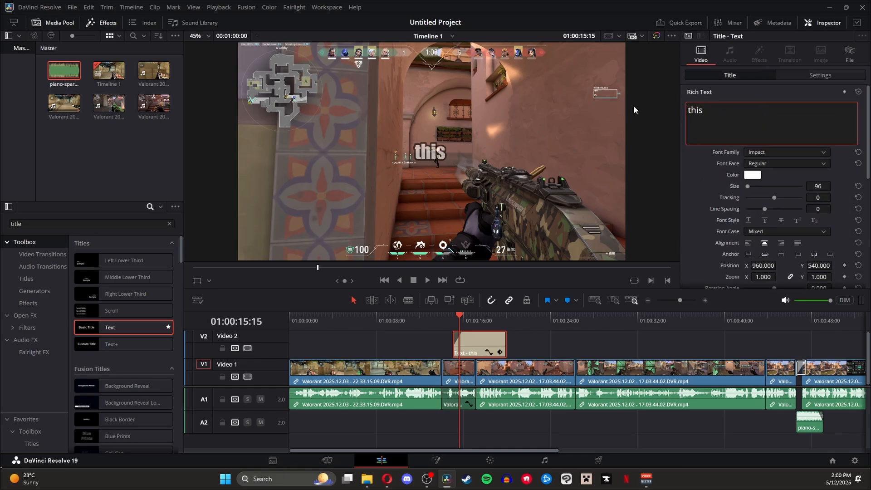
{"action": "type", "text": " guy is a loser id"}
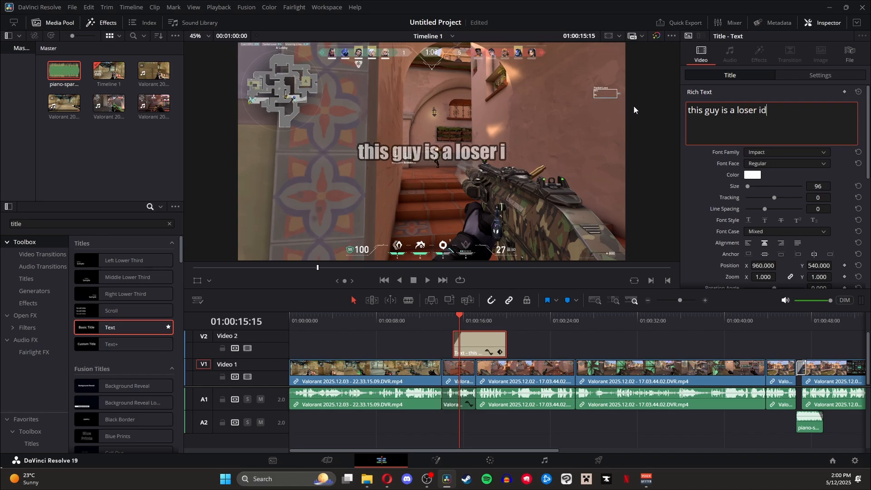
{"action": "type", "text": "iot (phoenis"}
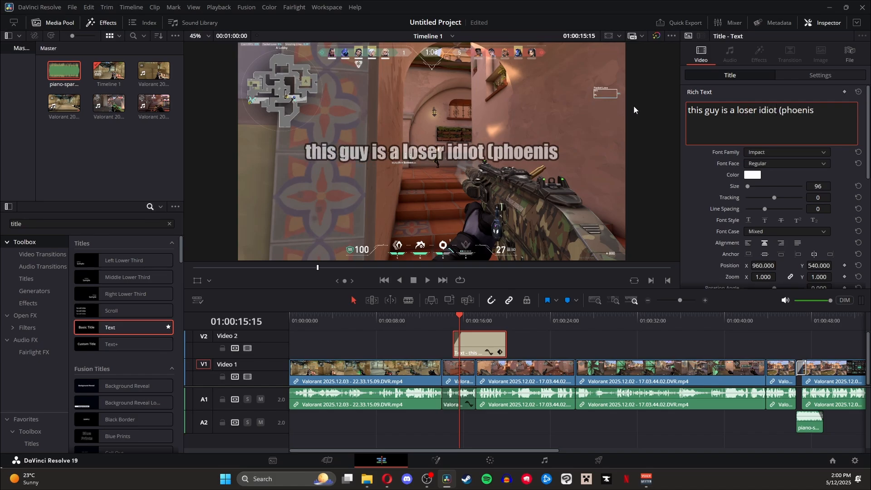
{"action": "type", "text": ")"}
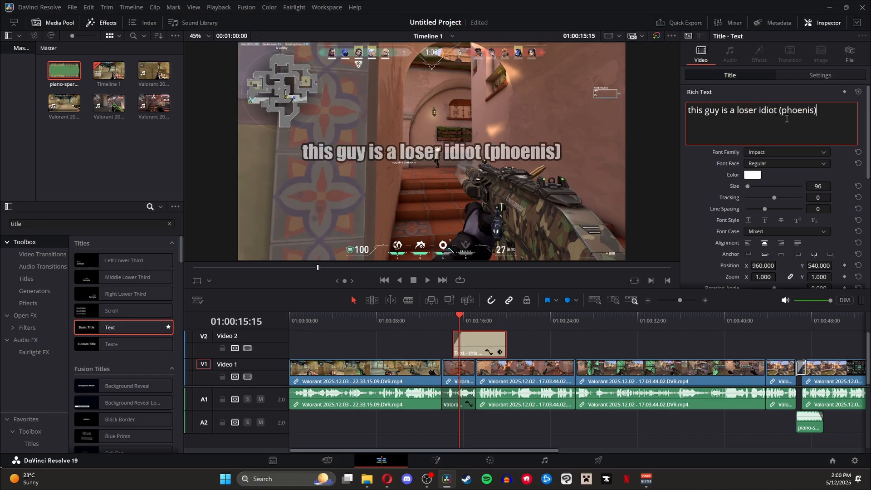
{"action": "key", "text": "Return"}
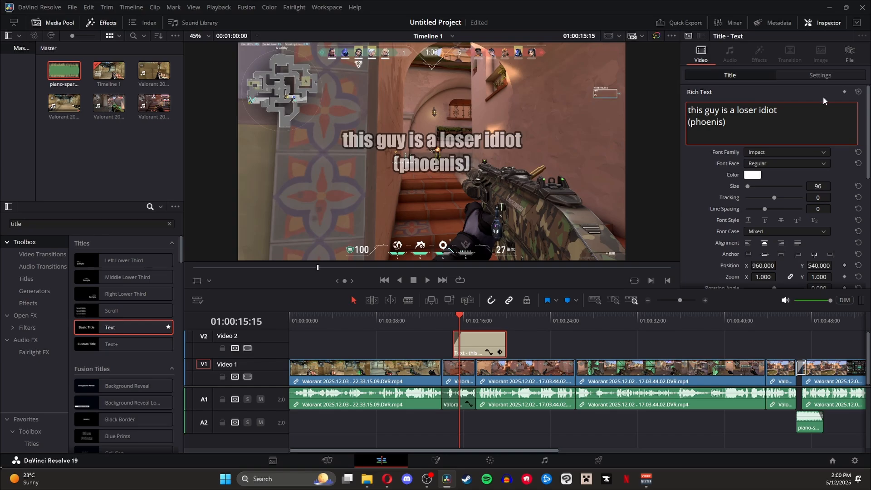
- Add a short fade-out to the title, shorten it to end around the second clip's end, and preview it
{"action": "left_click_drag", "start_coordinate": [501, 331], "coordinate": [500, 332]}
{"action": "left_click", "coordinate": [428, 320]}
{"action": "key", "text": "space"}
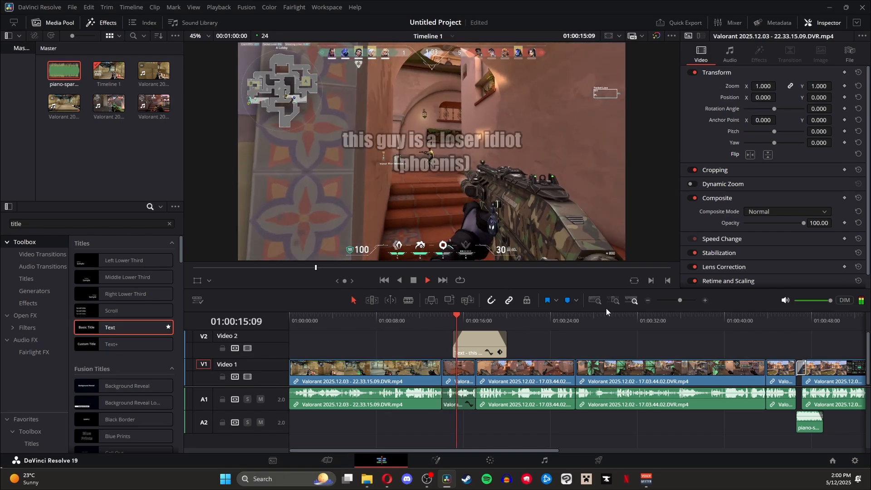
{"action": "left_click_drag", "start_coordinate": [505, 345], "coordinate": [478, 348]}
{"action": "key", "text": "space"}
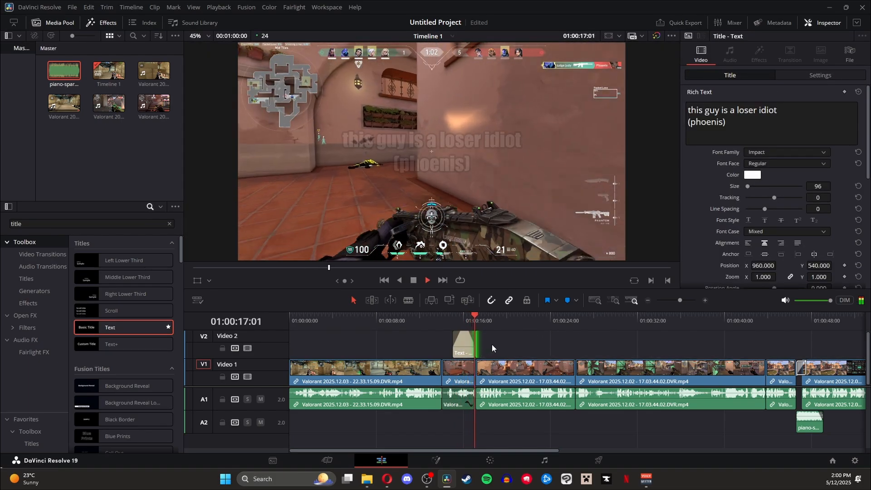
{"action": "key", "text": "space"}
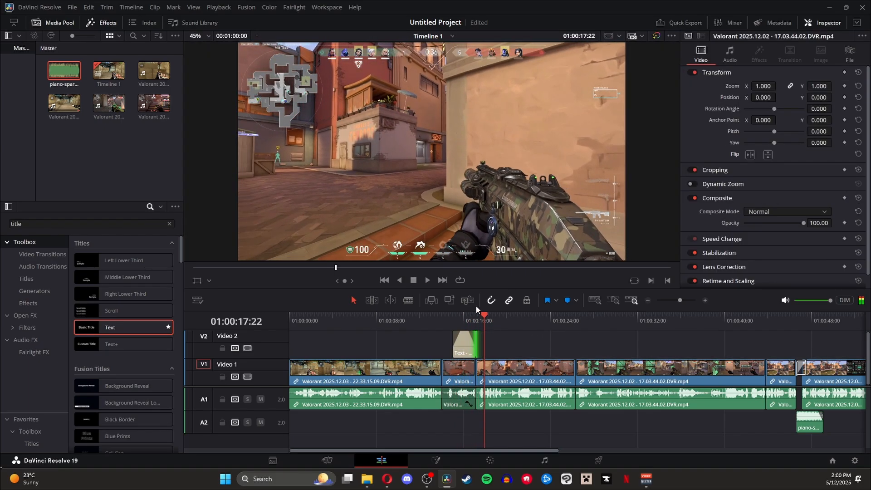
- Audition tracks in the AC Music folder on Expansion (D:) and import 31. 3 PM.mp3 into the media pool
{"action": "left_click", "coordinate": [373, 486]}
{"action": "left_click", "coordinate": [242, 184]}
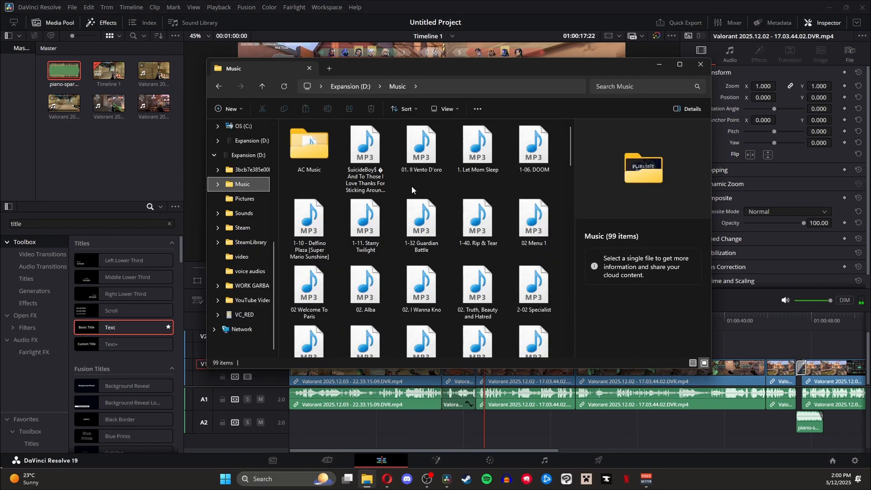
{"action": "left_click_drag", "start_coordinate": [508, 73], "coordinate": [524, 48]}
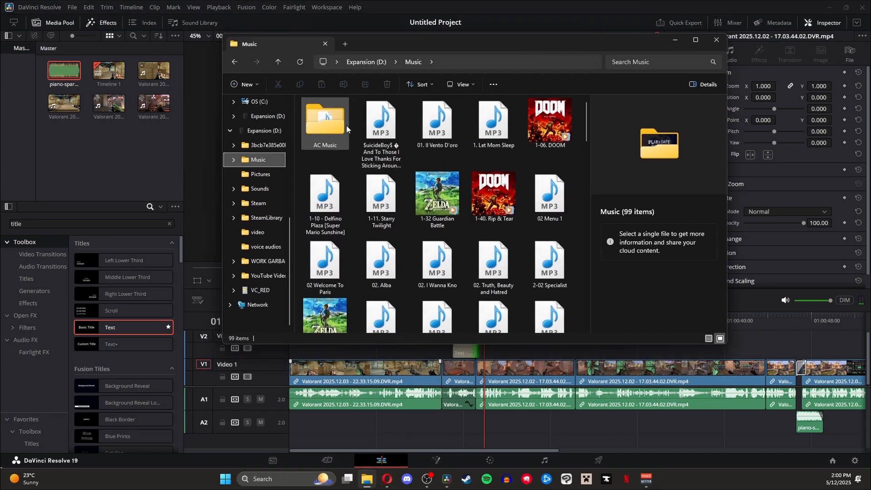
{"action": "double_click", "coordinate": [343, 132]}
{"action": "double_click", "coordinate": [326, 130]}
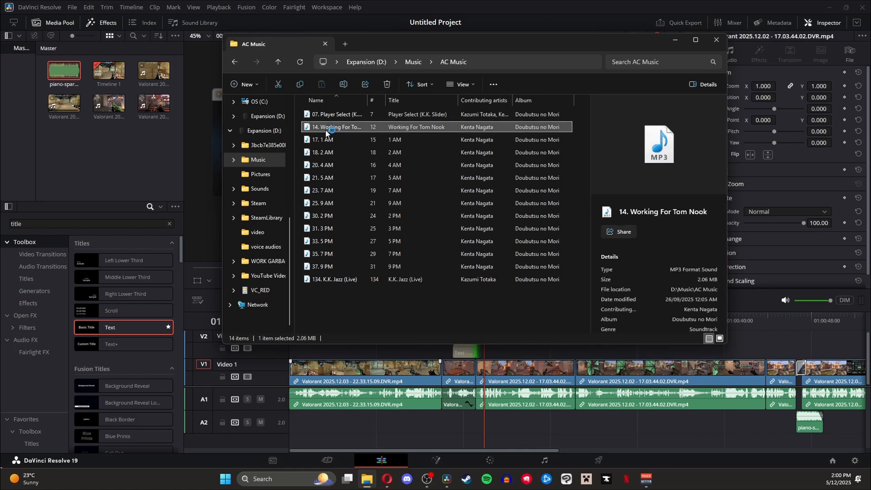
{"action": "double_click", "coordinate": [331, 229]}
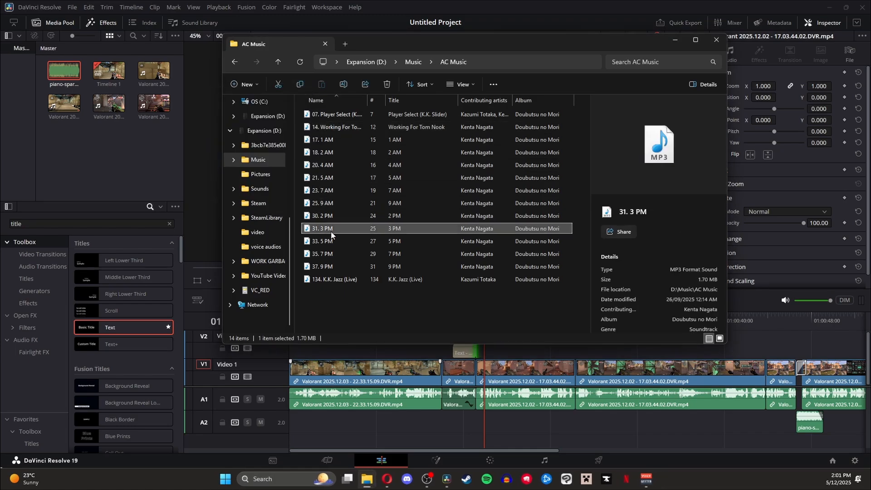
{"action": "left_click", "coordinate": [311, 93]}
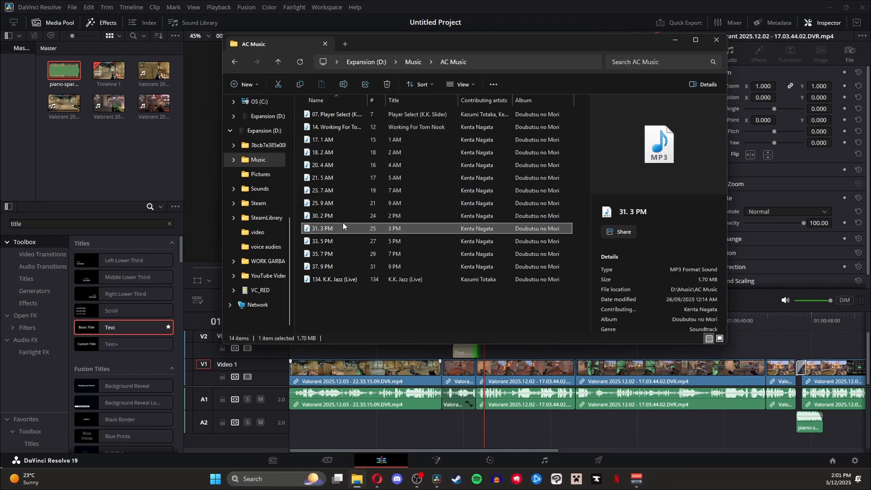
{"action": "left_click_drag", "start_coordinate": [343, 227], "coordinate": [109, 132]}
{"action": "left_click", "coordinate": [156, 167]}
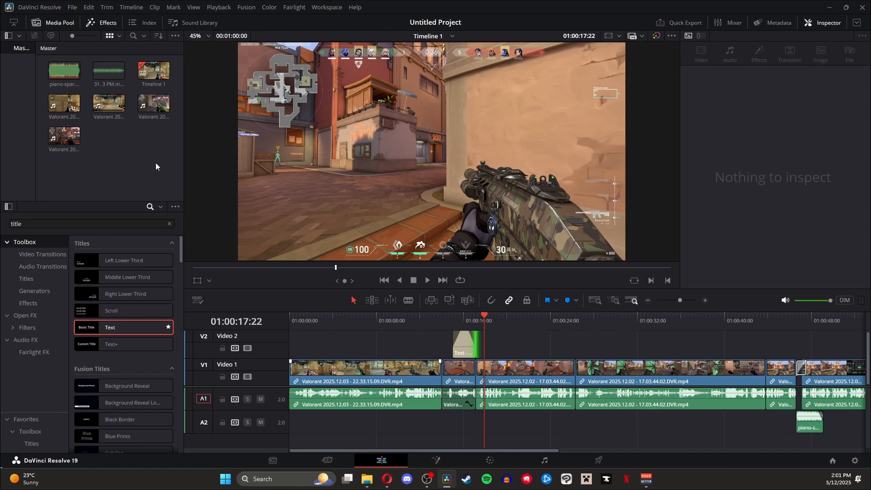
- Place 31. 3 PM.mp3 on a new Audio 3 track from the timeline start, trimmed to the last clip's end with a fade-out
{"action": "left_click", "coordinate": [649, 301]}
{"action": "left_click", "coordinate": [650, 301]}
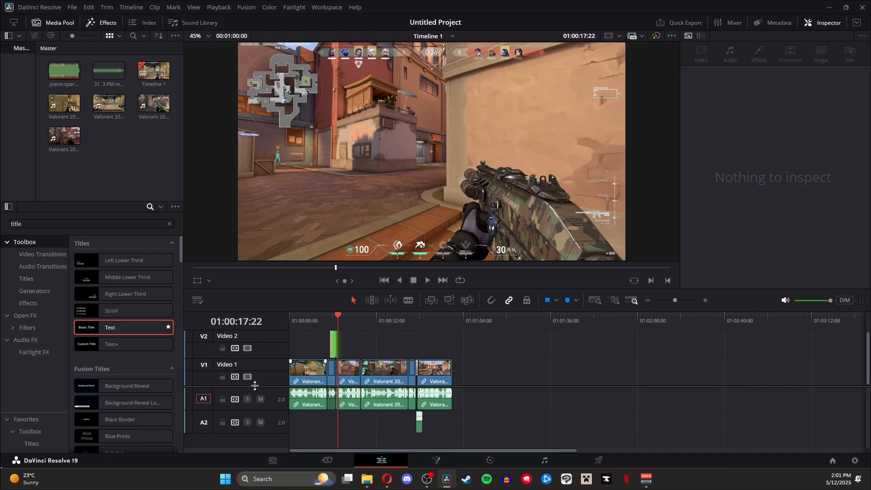
{"action": "left_click_drag", "start_coordinate": [109, 71], "coordinate": [283, 441]}
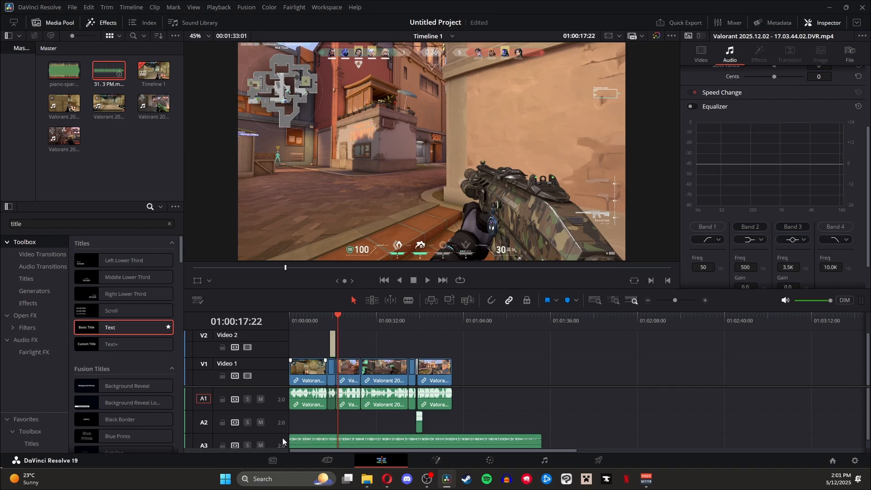
{"action": "left_click_drag", "start_coordinate": [541, 444], "coordinate": [449, 437]}
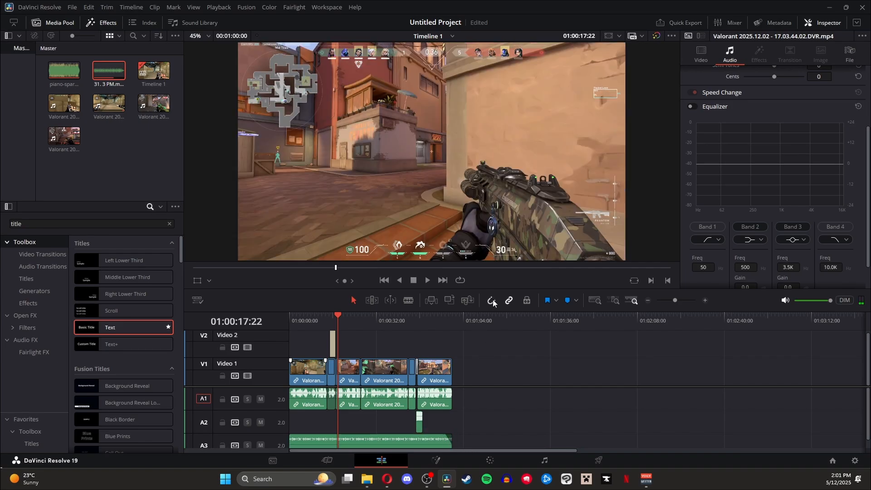
- Extend the music's end to 01:01:01:04, lengthen the last gameplay clip slightly, and preview the ending
{"action": "left_click", "coordinate": [706, 300]}
{"action": "left_click", "coordinate": [707, 300]}
{"action": "left_click", "coordinate": [706, 301]}
{"action": "scroll", "coordinate": [653, 352], "scroll_direction": "right", "scroll_amount": 8}
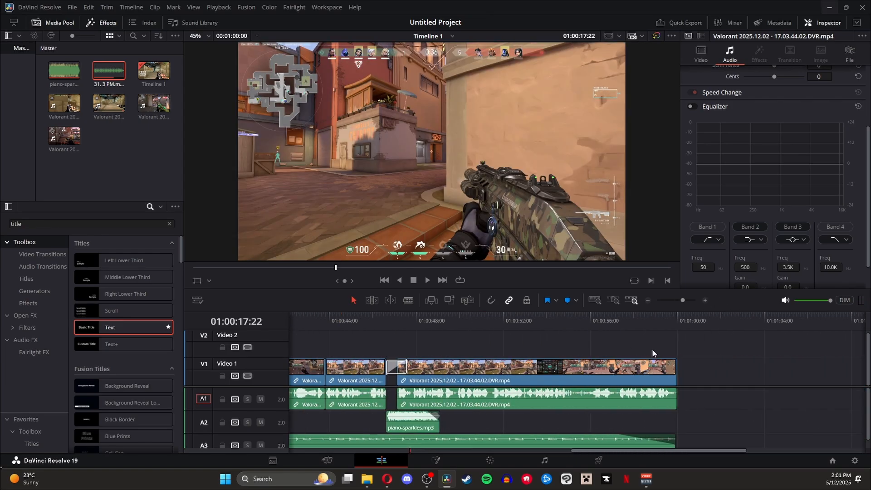
{"action": "left_click_drag", "start_coordinate": [676, 439], "coordinate": [703, 439]}
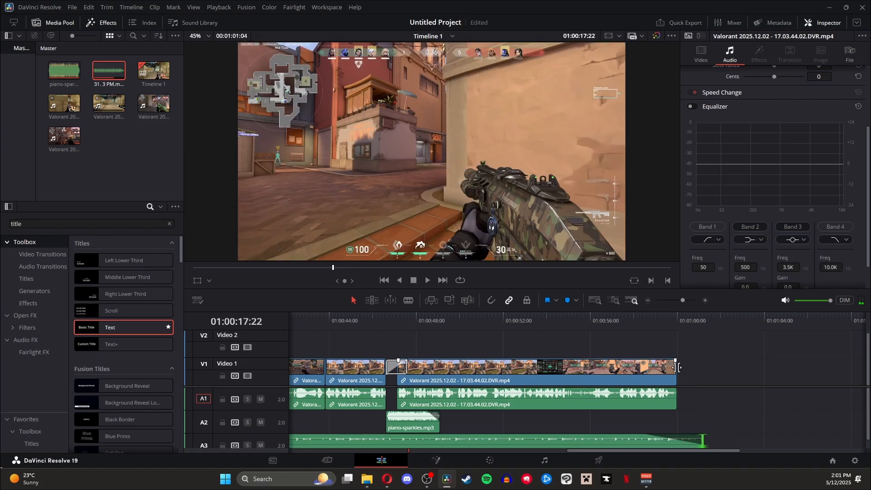
{"action": "left_click_drag", "start_coordinate": [677, 368], "coordinate": [681, 368]}
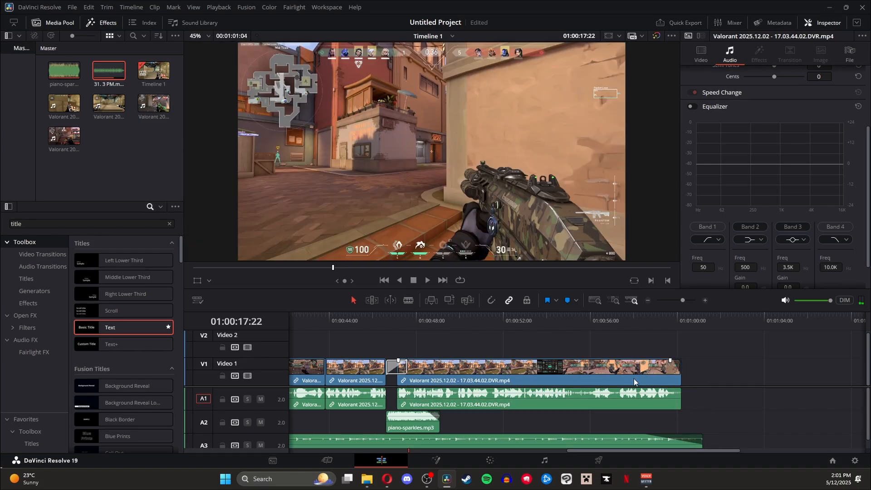
{"action": "left_click", "coordinate": [610, 317]}
{"action": "key", "text": "space"}
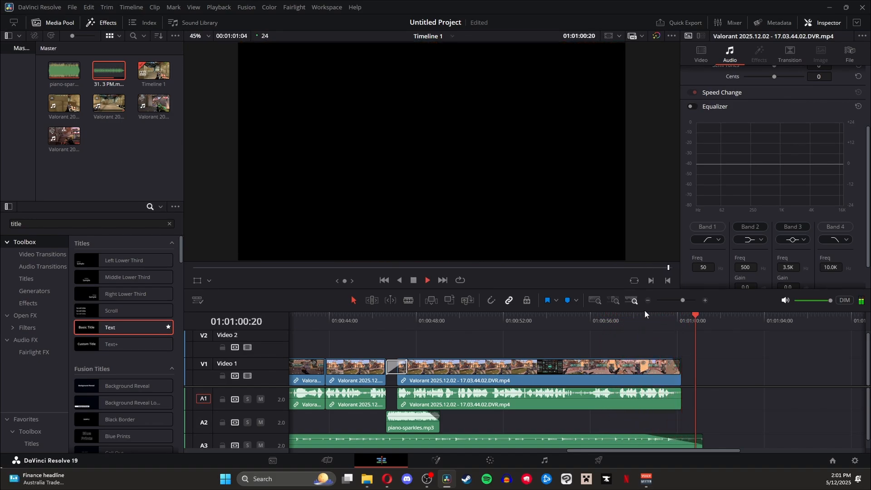
- Open the Deliver page and enable subtitle export with the format Burn into video
{"action": "left_click", "coordinate": [649, 300]}
{"action": "left_click", "coordinate": [649, 300]}
{"action": "left_click_drag", "start_coordinate": [355, 312], "coordinate": [373, 317]}
{"action": "left_click", "coordinate": [598, 460]}
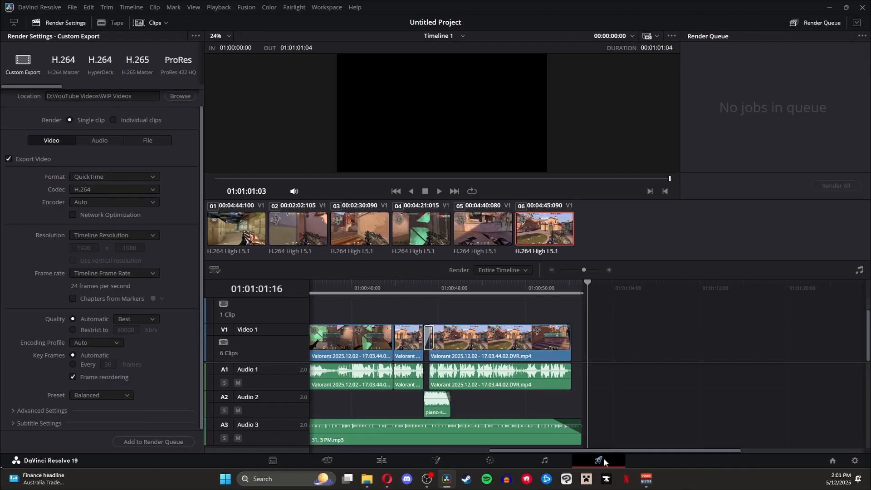
{"action": "left_click", "coordinate": [39, 421]}
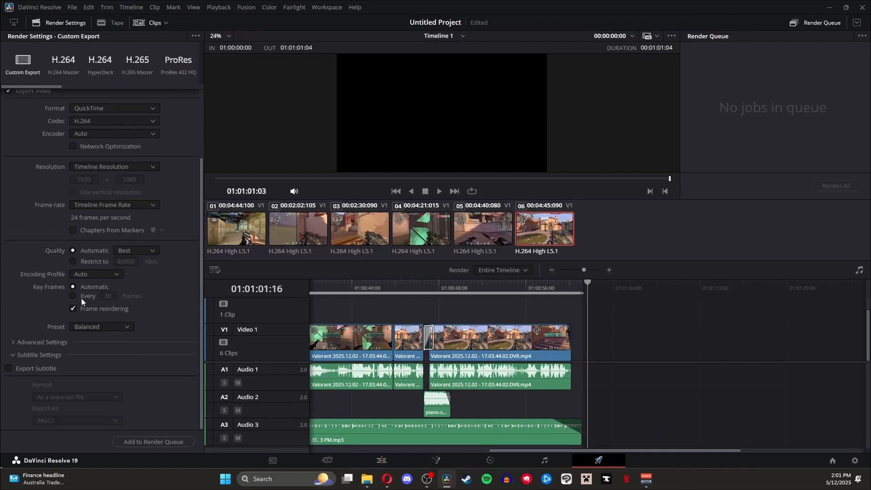
{"action": "left_click", "coordinate": [9, 369]}
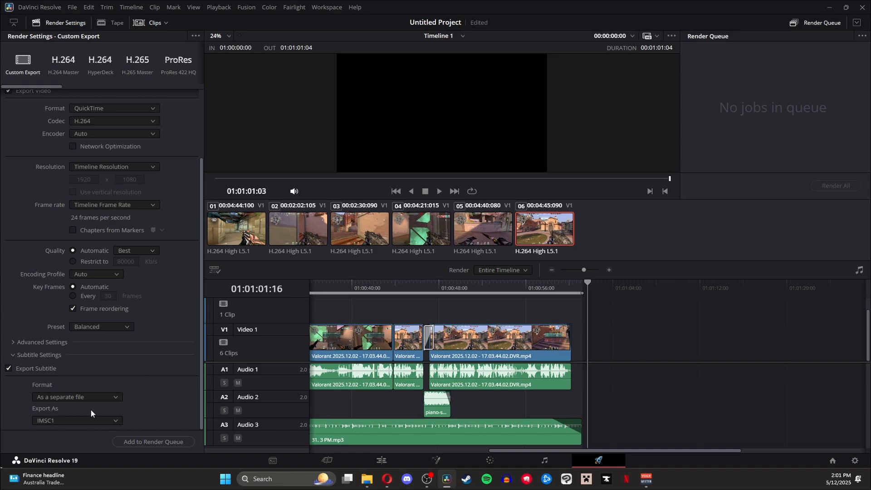
{"action": "left_click", "coordinate": [79, 396]}
{"action": "left_click", "coordinate": [57, 432]}
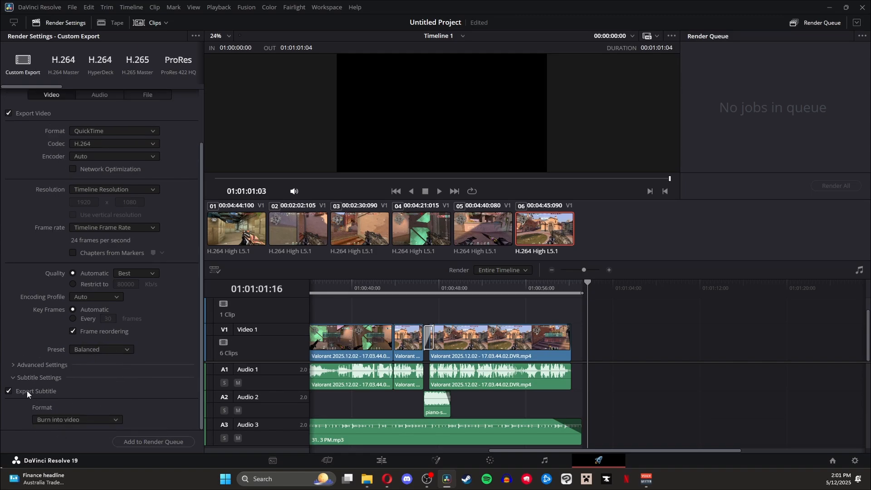
- Add the timeline to the render queue and render all jobs
{"action": "left_click", "coordinate": [142, 443]}
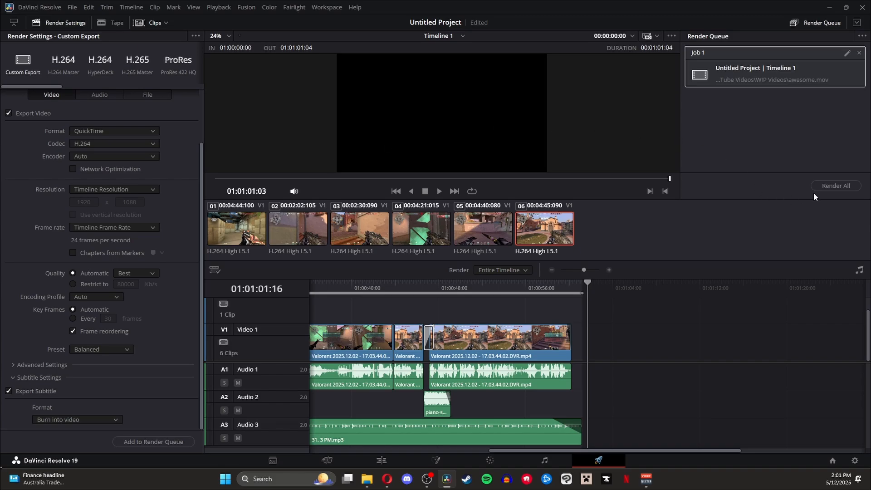
{"action": "left_click", "coordinate": [828, 187]}
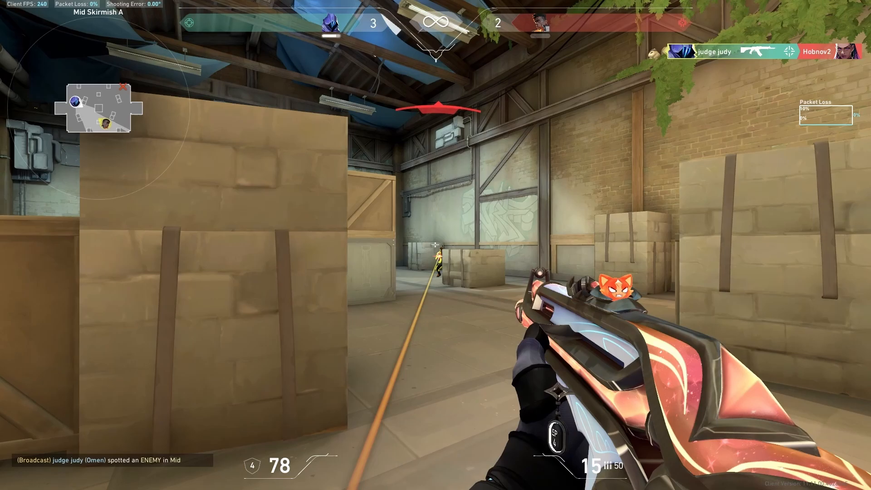
{"action": "left_click", "coordinate": [435, 245]}
{"action": "key", "text": "a"}
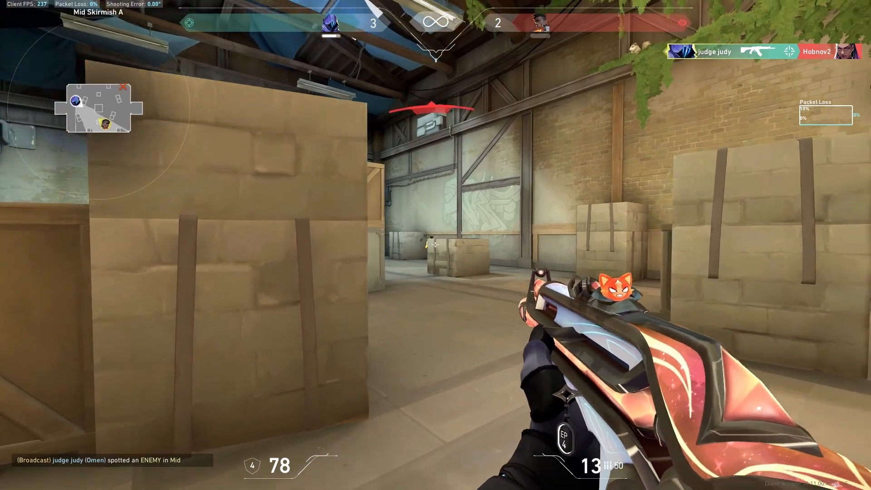
{"action": "key", "text": "d"}
{"action": "left_click", "coordinate": [435, 244]}
{"action": "left_click", "coordinate": [435, 244]}
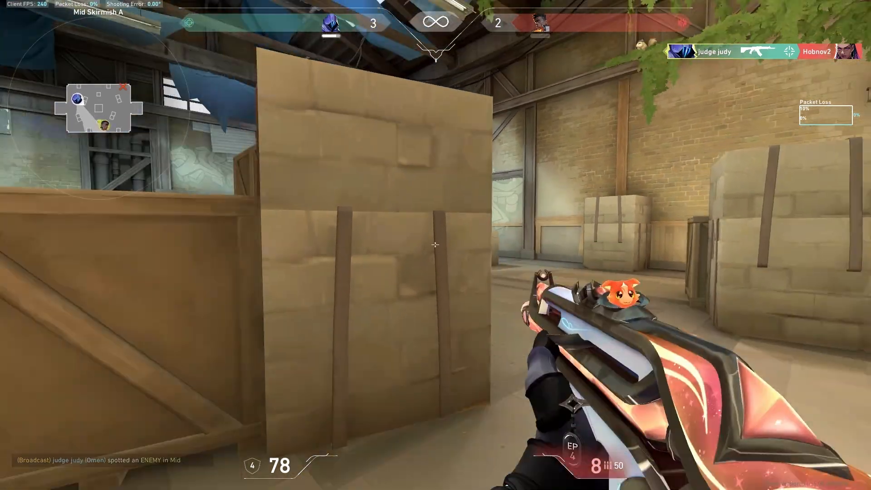
{"action": "key", "text": "3"}
{"action": "key", "text": "2"}
{"action": "key", "text": "a"}
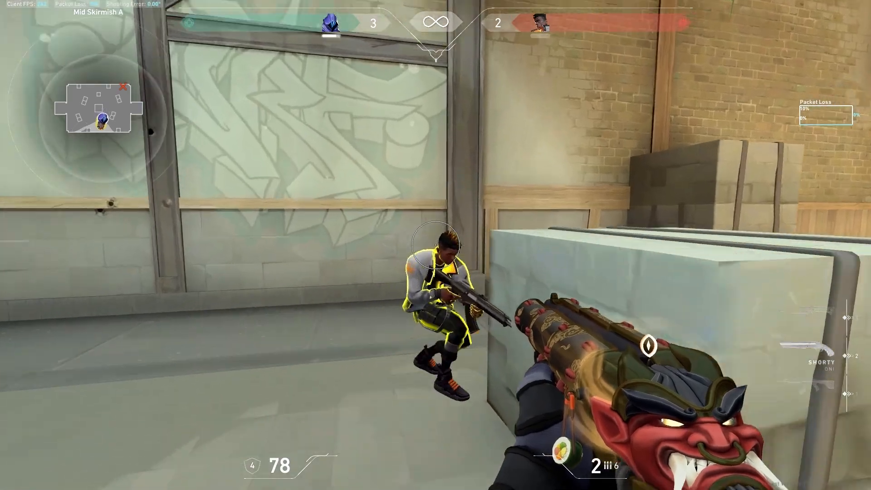
{"action": "left_click", "coordinate": [435, 245]}
{"action": "key", "text": "3"}
{"action": "key", "text": "Tab"}
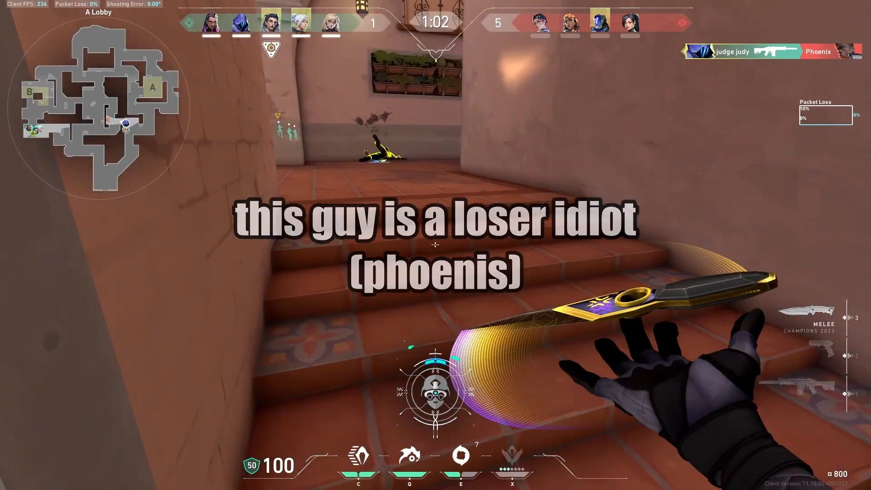
{"action": "key", "text": "1"}
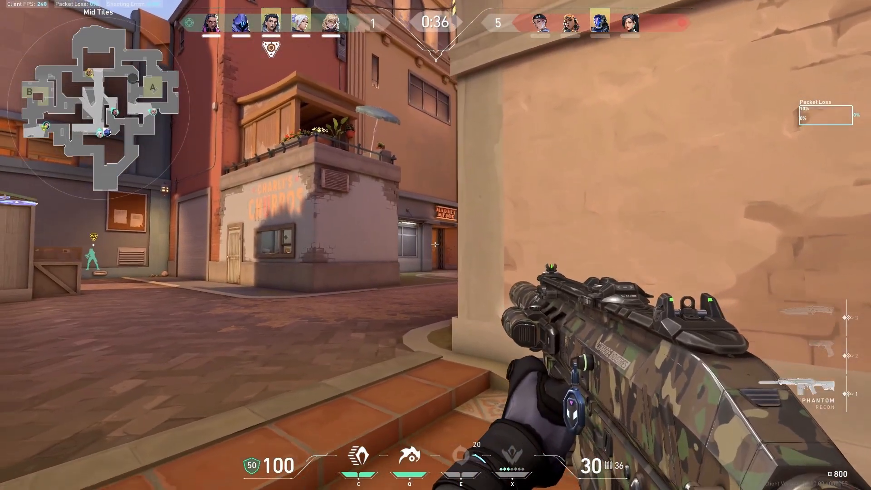
{"action": "key", "text": "a"}
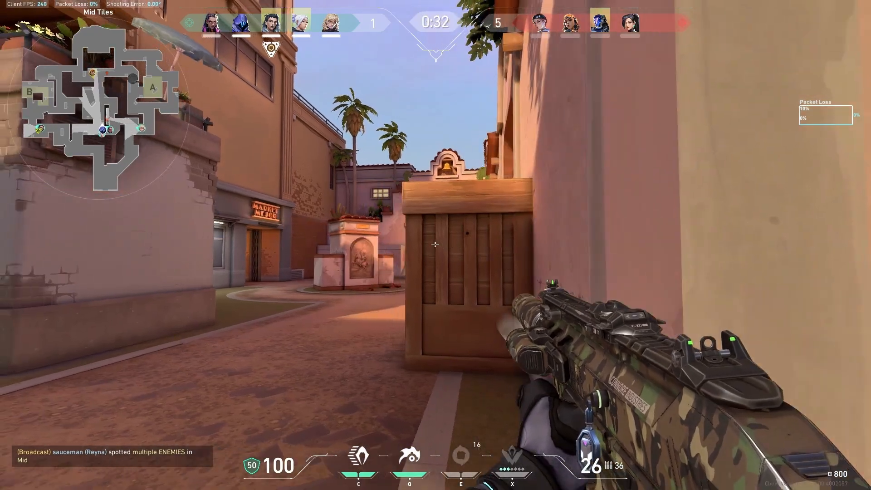
{"action": "key", "text": "d"}
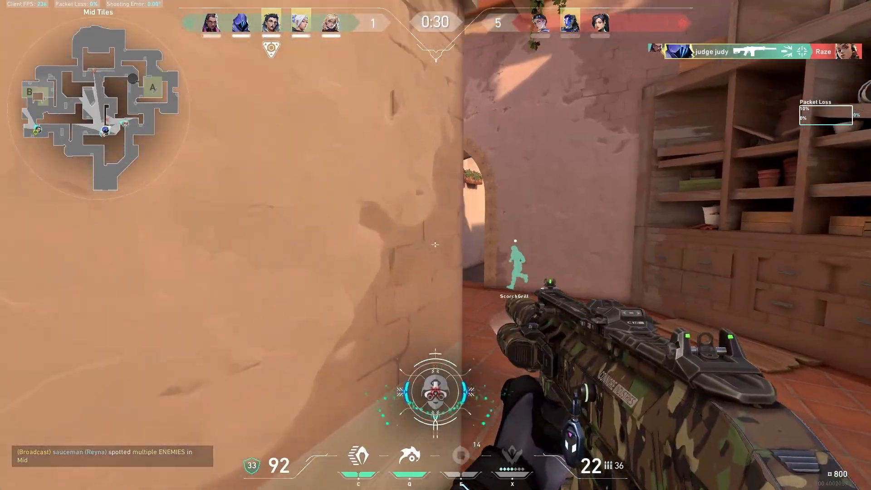
{"action": "key", "text": "3"}
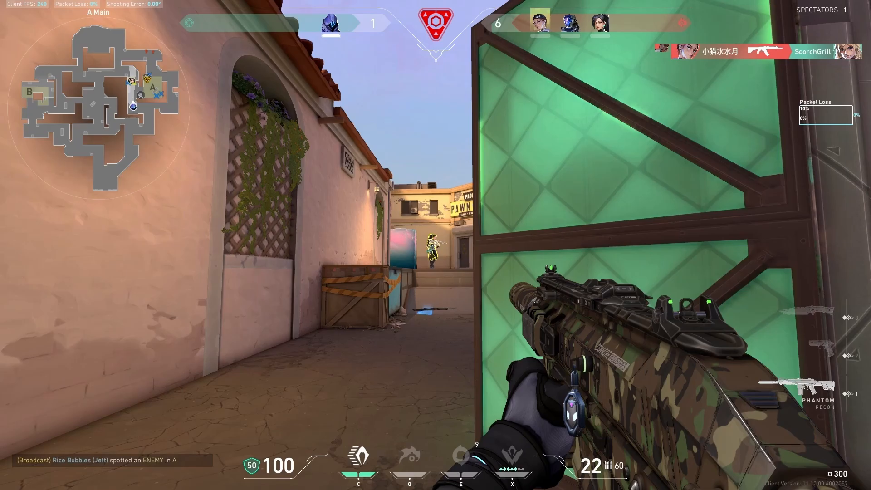
{"action": "left_click", "coordinate": [436, 245]}
{"action": "key", "text": "d"}
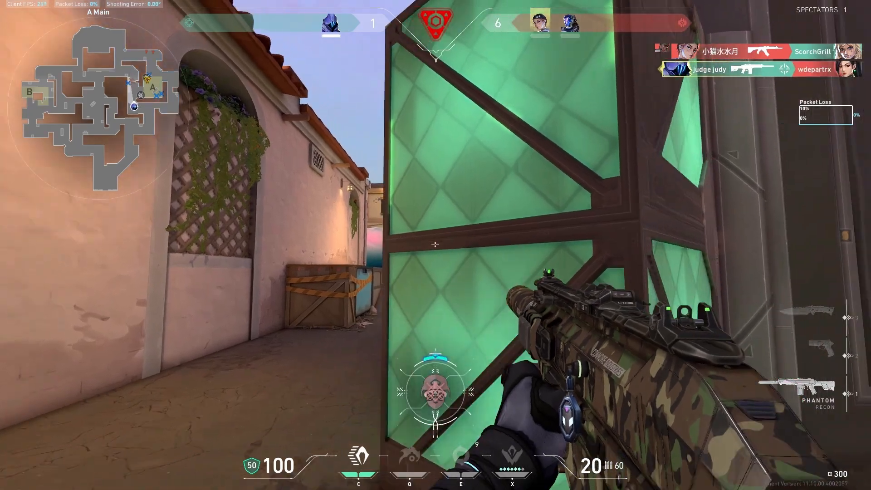
{"action": "key", "text": "a"}
{"action": "left_click", "coordinate": [436, 245]}
{"action": "key", "text": "d"}
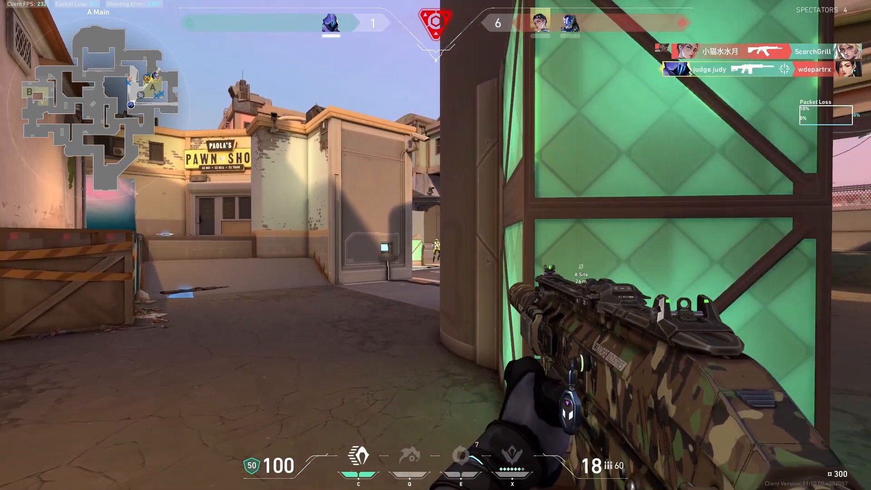
{"action": "key", "text": "a"}
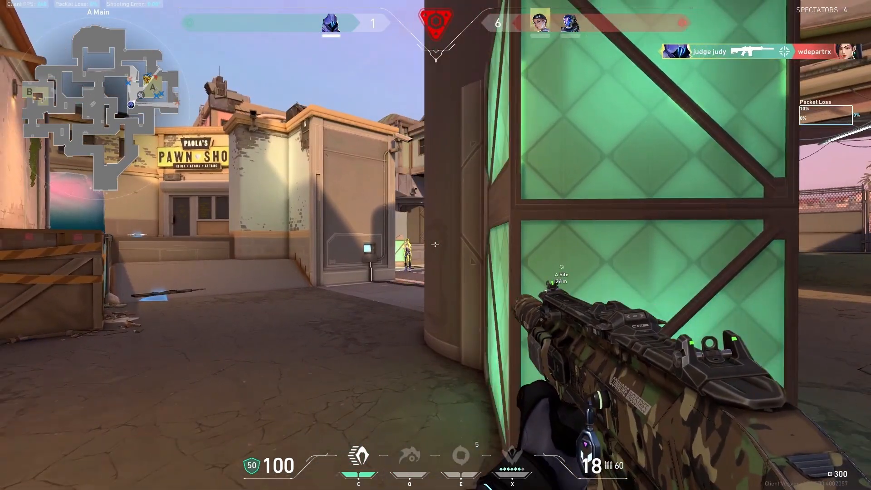
{"action": "key", "text": "r"}
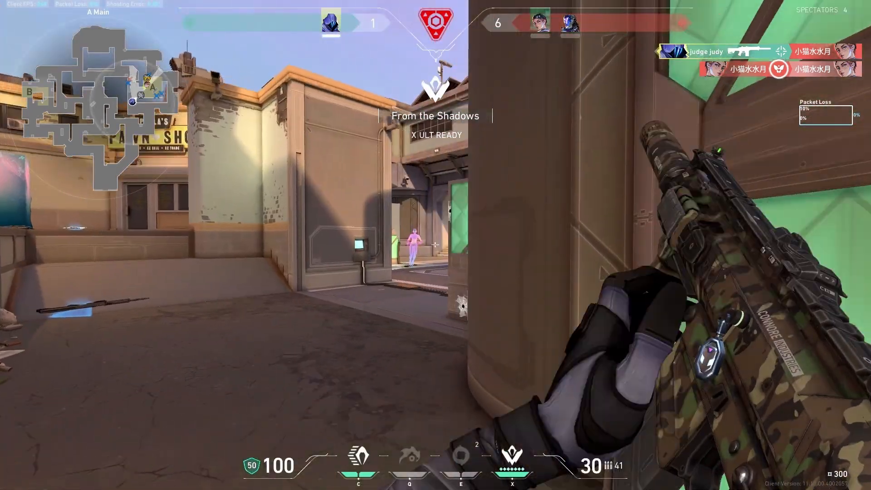
{"action": "key", "text": "d"}
{"action": "left_click", "coordinate": [435, 246]}
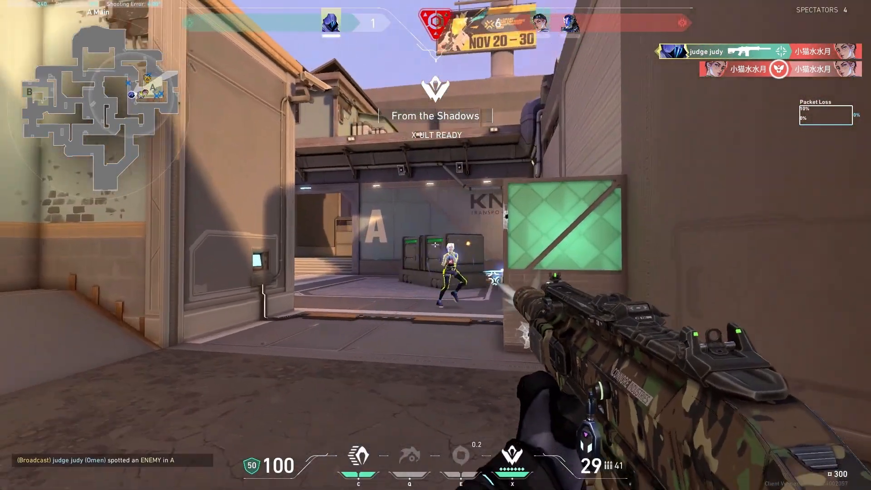
{"action": "left_click", "coordinate": [436, 245]}
{"action": "left_click", "coordinate": [436, 245]}
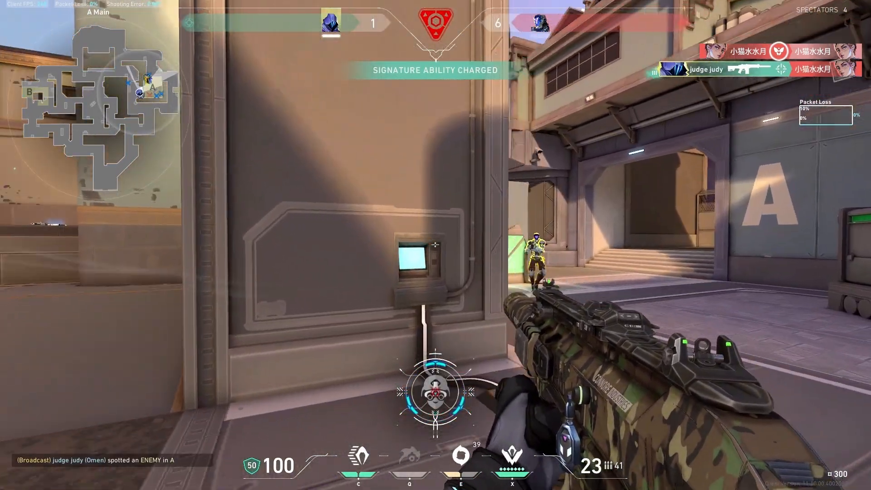
{"action": "left_click", "coordinate": [436, 245]}
{"action": "key", "text": "3"}
{"action": "key", "text": "Tab"}
{"action": "key", "text": "w"}
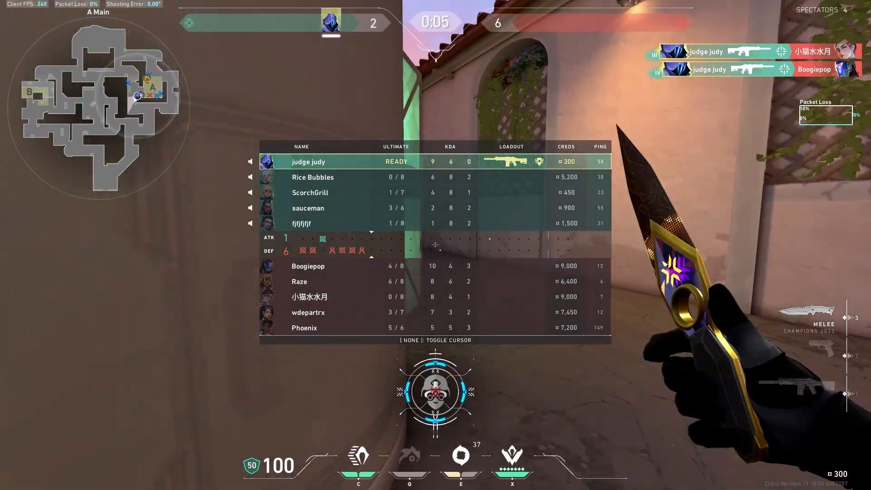
{"action": "key", "text": "Tab"}
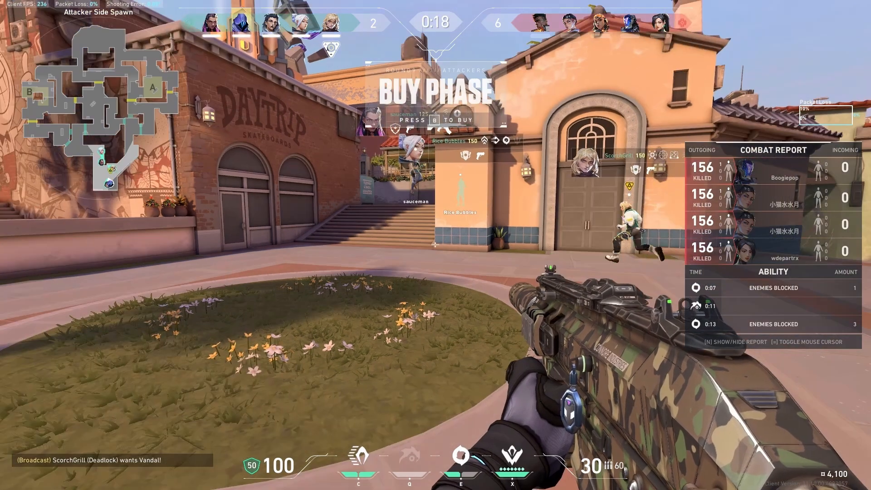
{"action": "key", "text": "b"}
{"action": "left_click", "coordinate": [123, 255]}
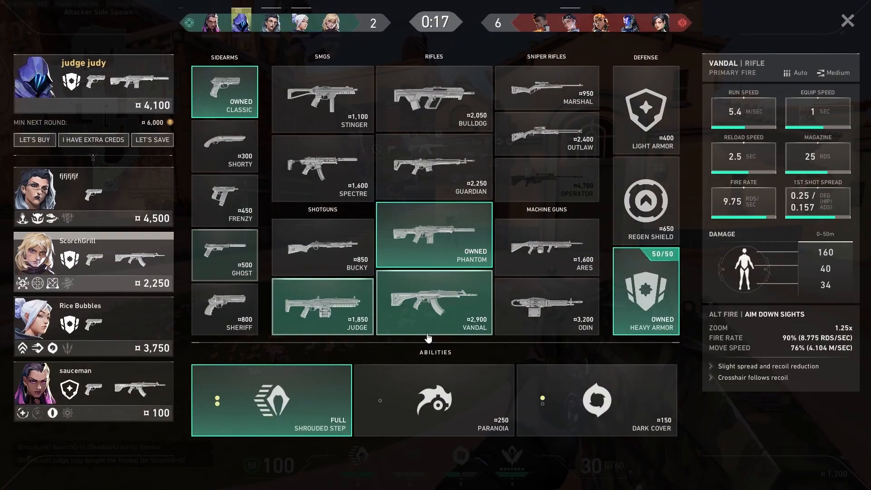
{"action": "left_click", "coordinate": [458, 381]}
{"action": "left_click", "coordinate": [563, 371]}
{"action": "key", "text": "b"}
{"action": "key", "text": "Tab"}
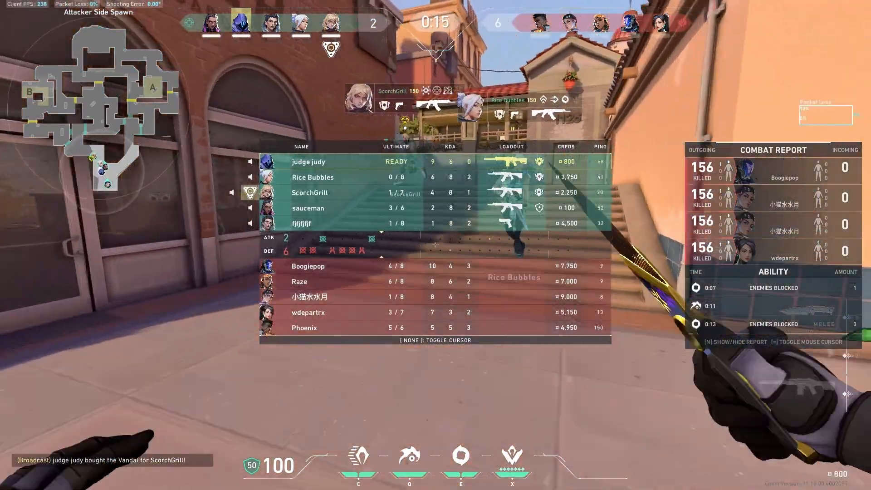
{"action": "key", "text": "1"}
{"action": "key", "text": "3"}
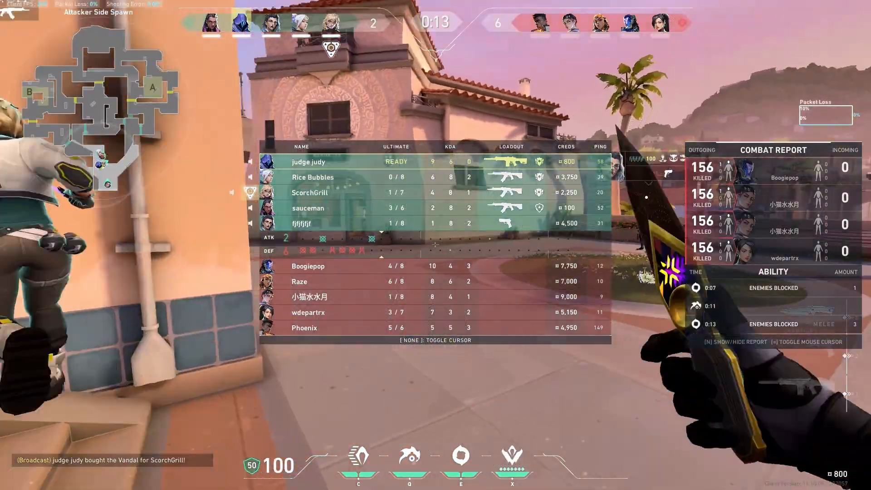